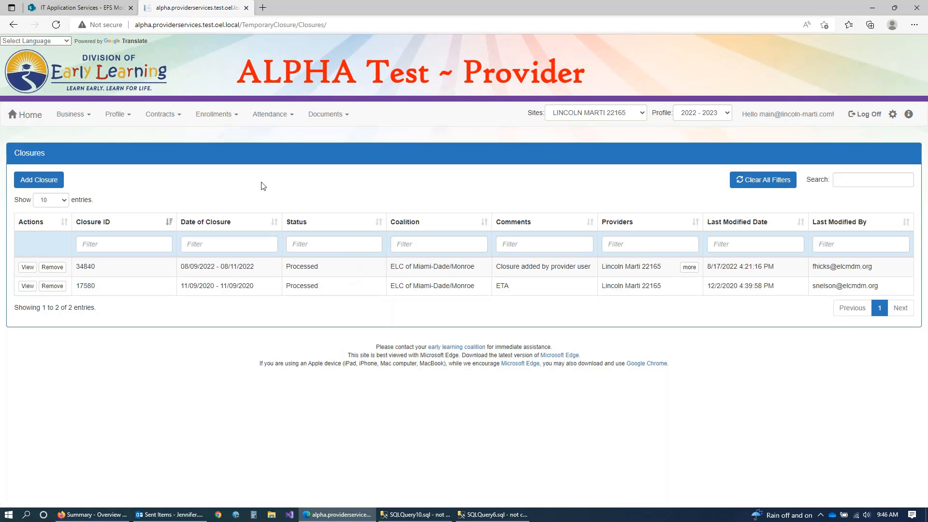
# Step: Begin a new closure with providers LINCOLN MARTI 22165 (6461) and LINCOLN MARTI 110 (6557) selected
pyautogui.click(51, 186)
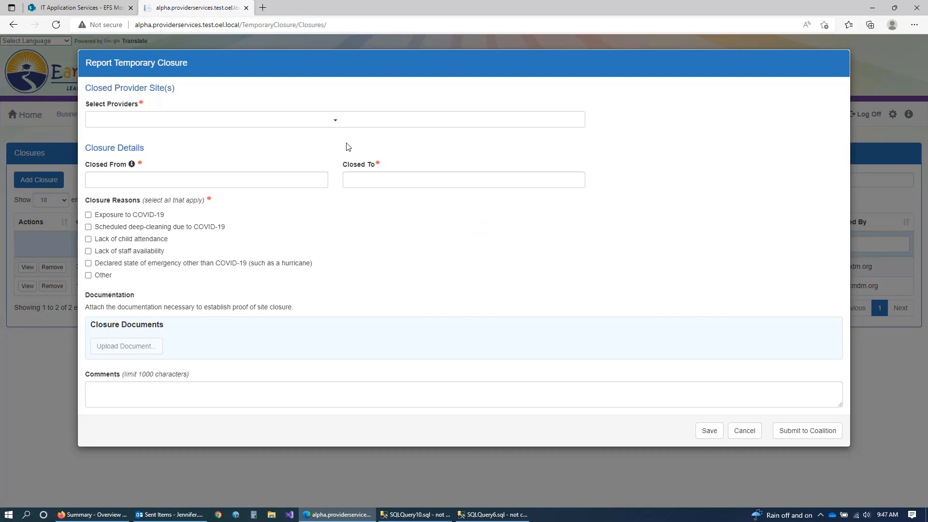
pyautogui.click(325, 123)
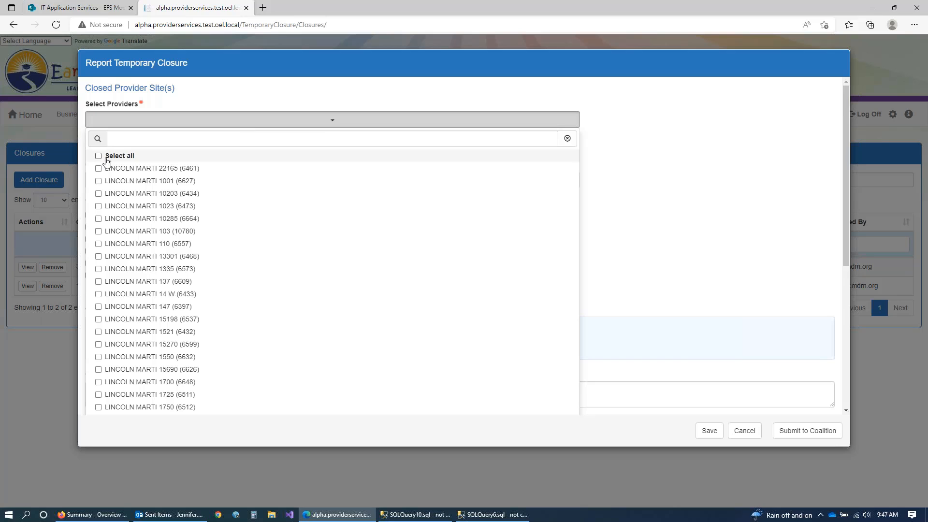
pyautogui.click(99, 169)
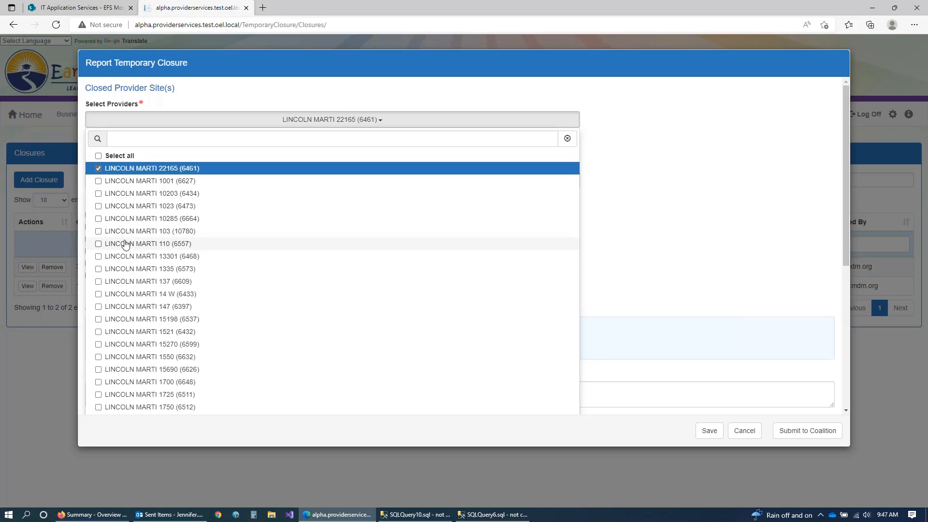
pyautogui.click(102, 244)
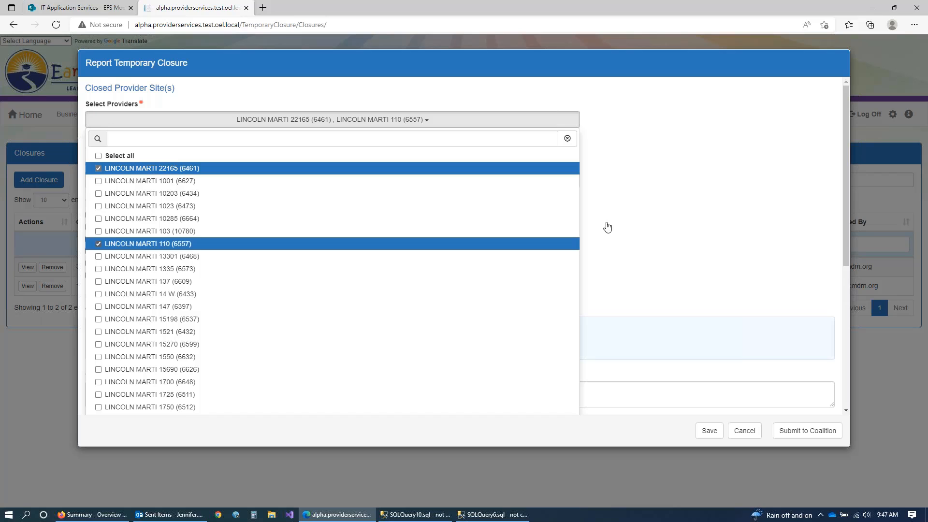
pyautogui.click(711, 228)
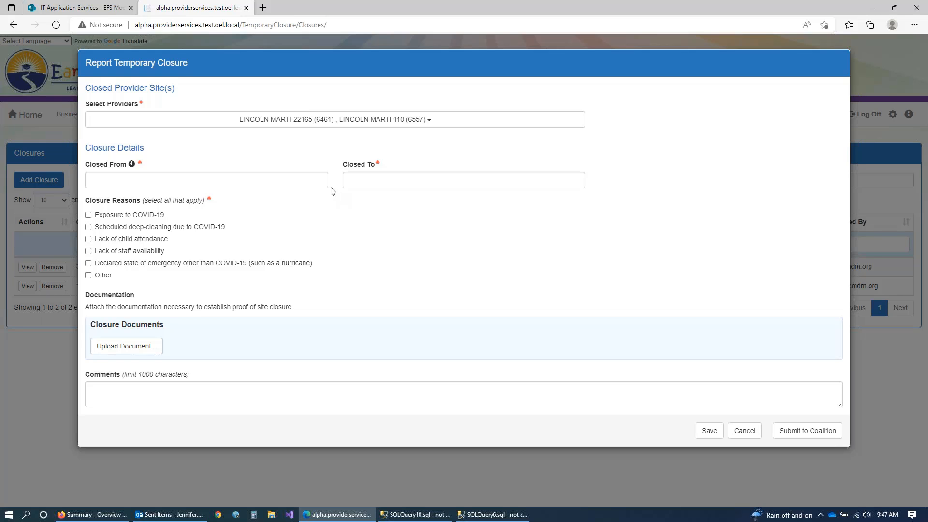
# Step: Set Closed From to 08/23/2022 and Closed To to 08/25/2022
pyautogui.click(144, 176)
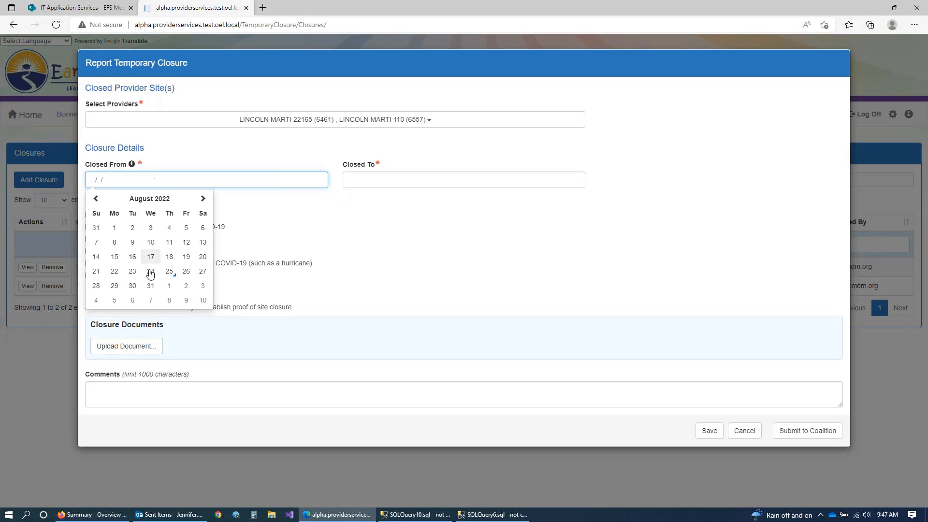
pyautogui.click(131, 269)
pyautogui.click(365, 181)
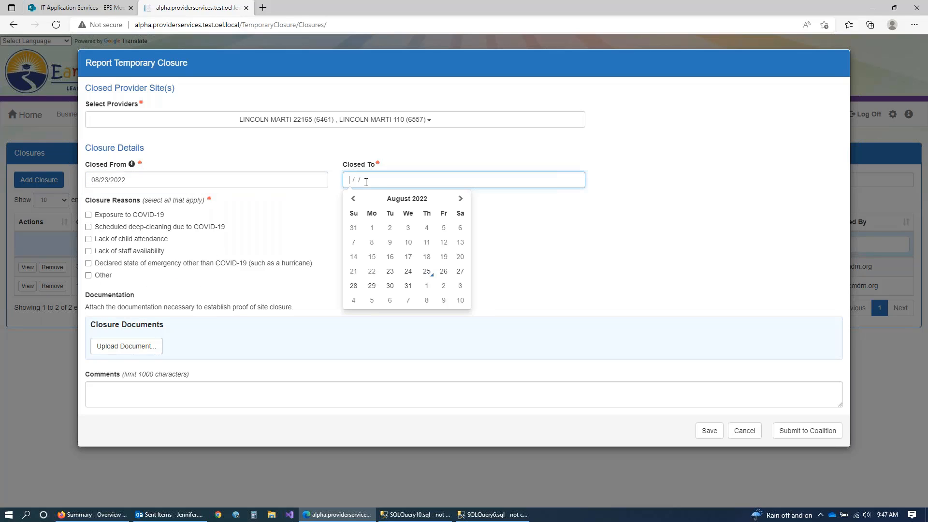
pyautogui.click(427, 272)
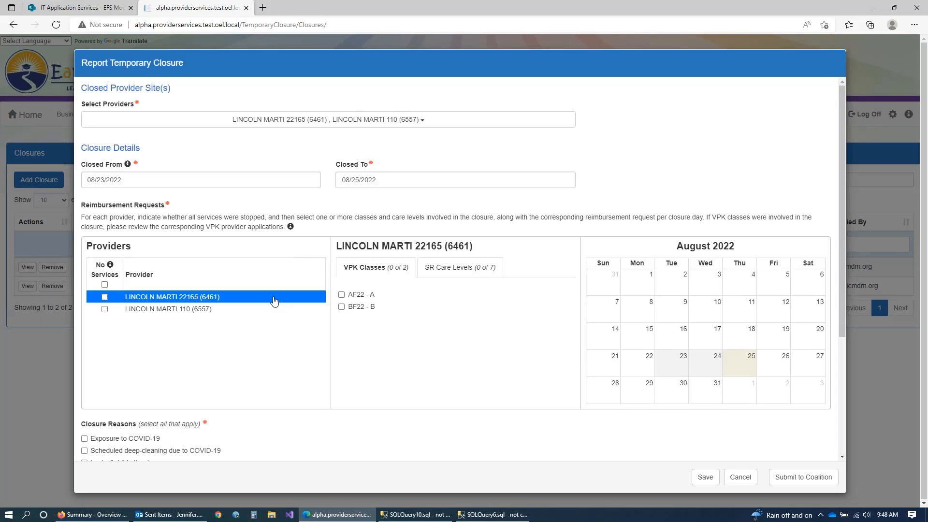
# Step: Browse both sites' VPK classes and SR care levels, then show the AF22 - A August calendar
pyautogui.click(261, 310)
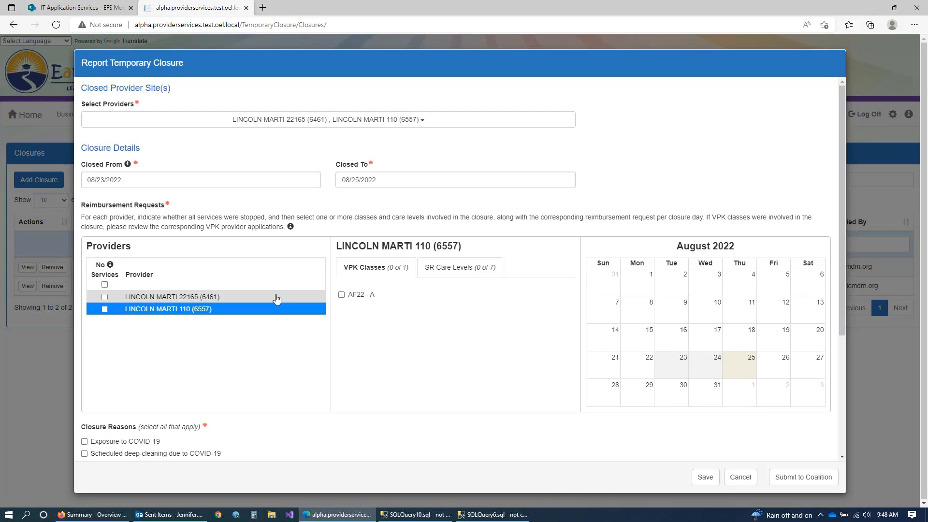
pyautogui.click(273, 296)
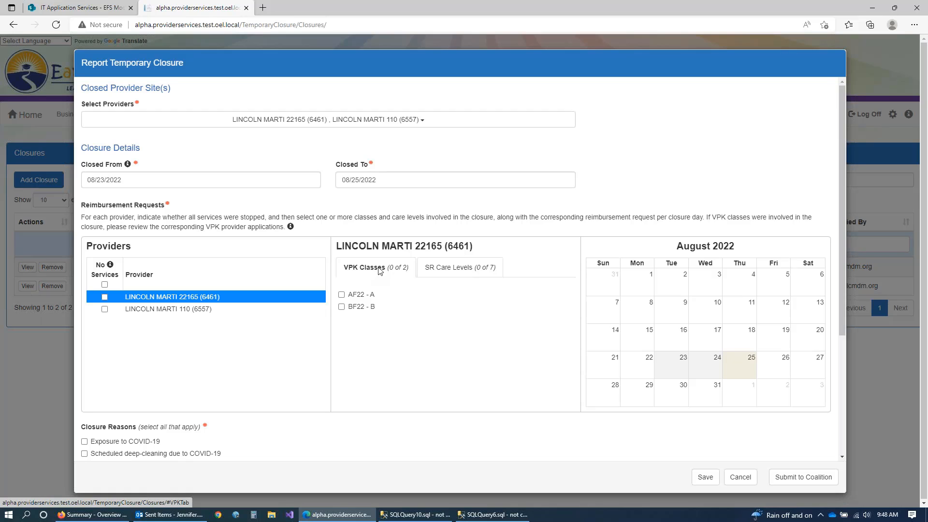
pyautogui.click(449, 276)
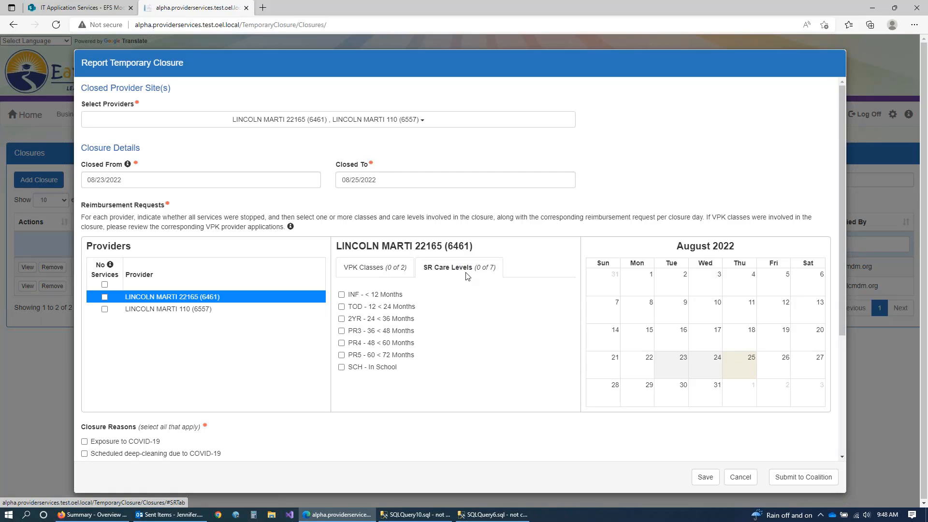
pyautogui.click(368, 270)
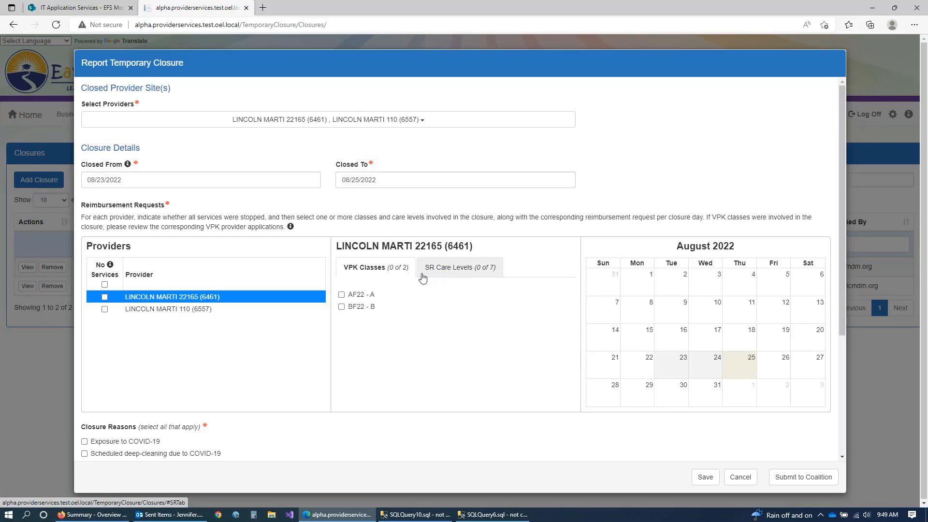
pyautogui.click(423, 295)
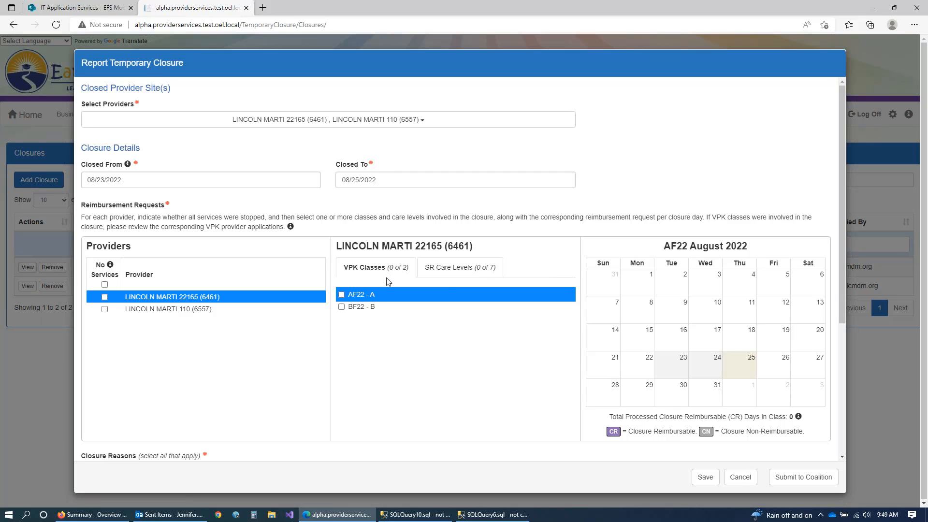
pyautogui.click(444, 311)
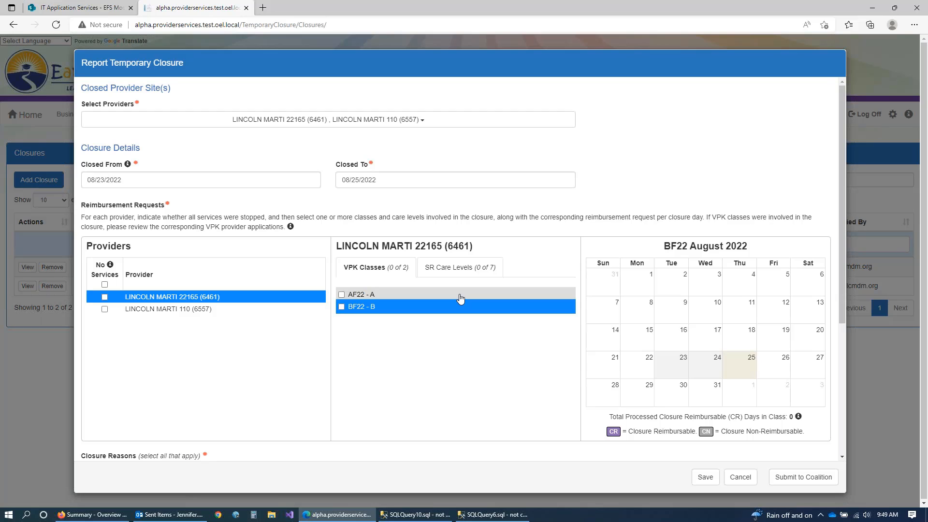
pyautogui.click(460, 296)
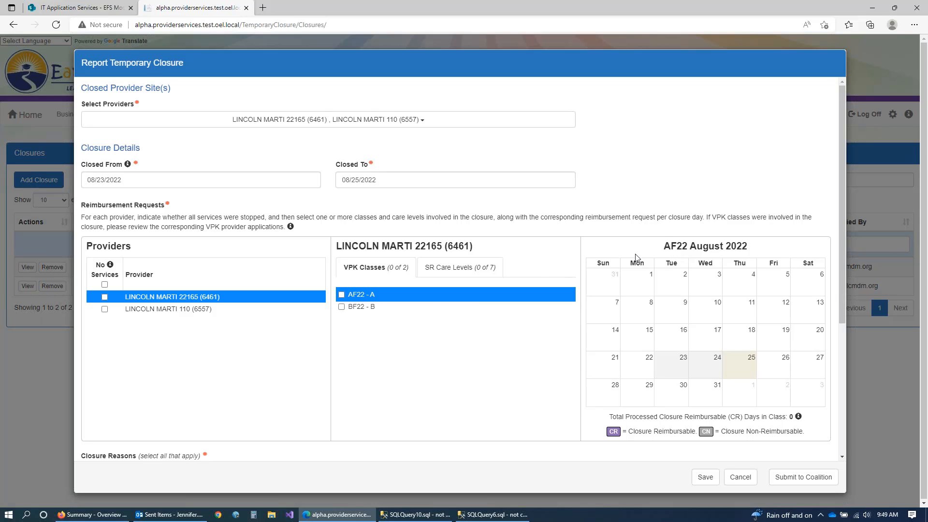
pyautogui.click(458, 276)
pyautogui.click(478, 300)
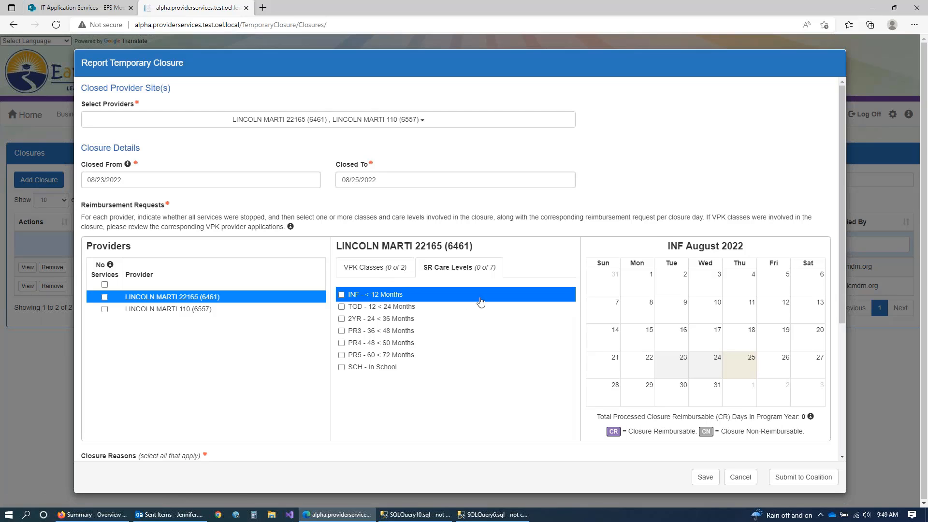
pyautogui.click(494, 308)
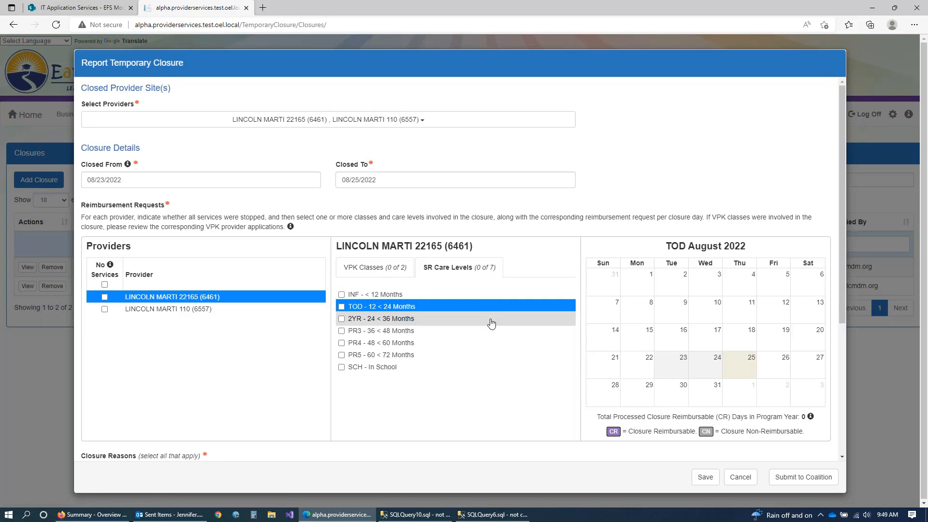
pyautogui.click(491, 321)
pyautogui.click(491, 331)
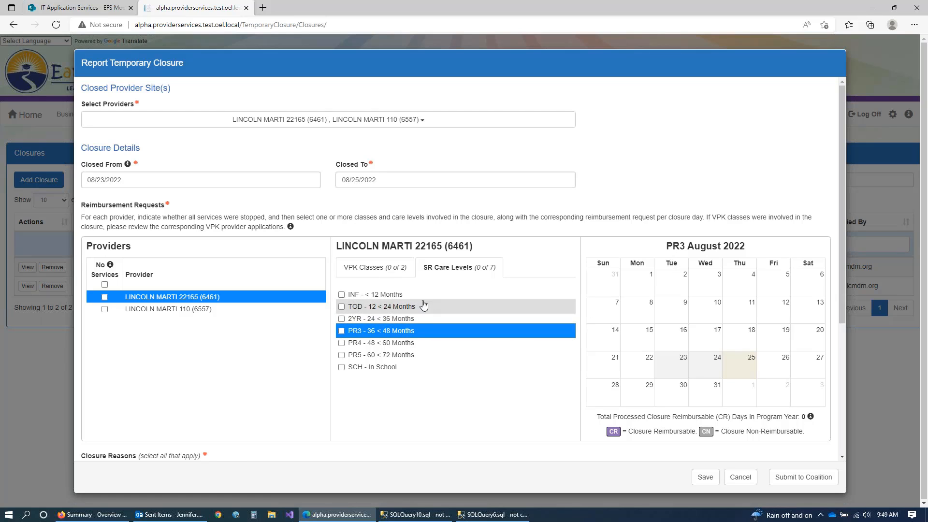
pyautogui.click(371, 273)
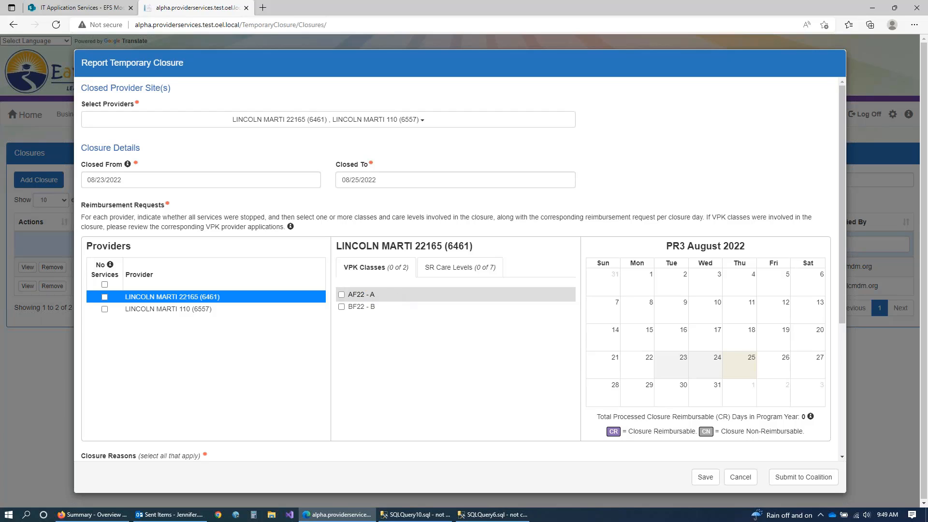
# Step: Check AF22 - A, decline making up missed hours, and mark August 23–25 Closure Reimbursable
pyautogui.click(342, 295)
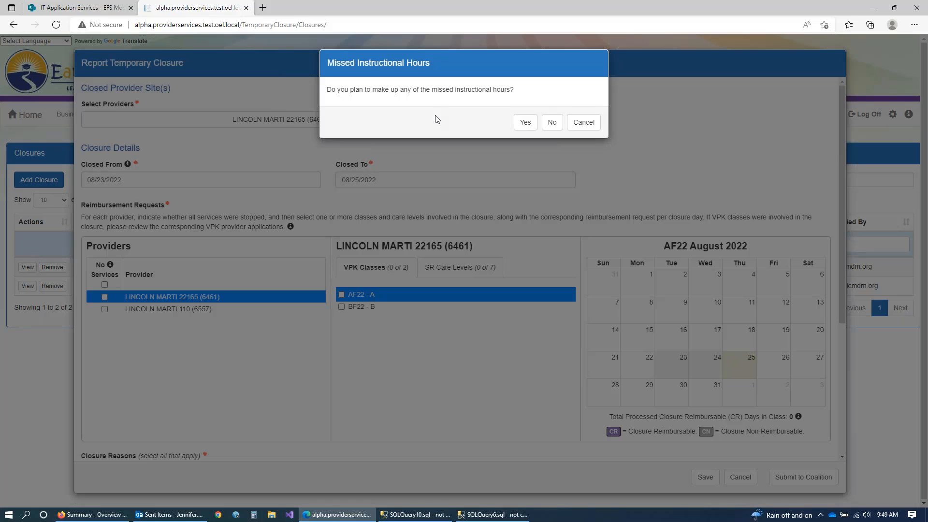
pyautogui.click(553, 124)
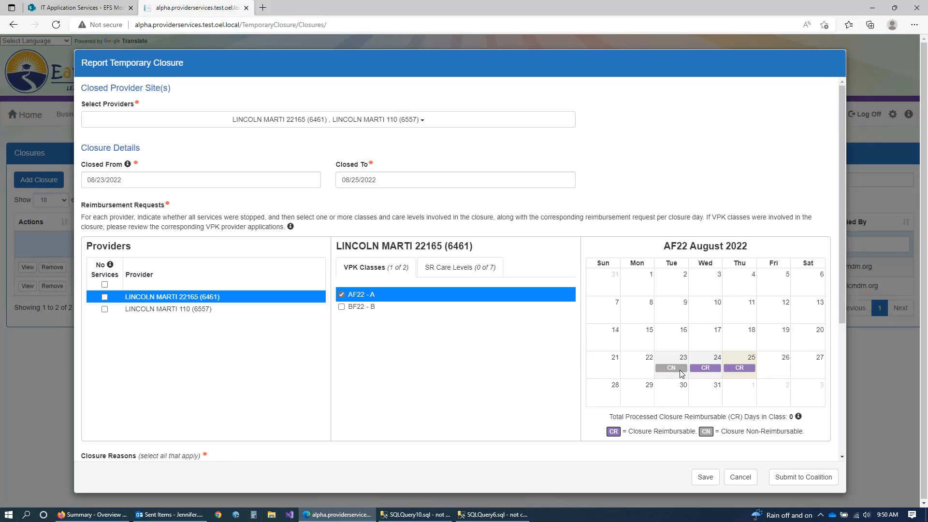
pyautogui.click(733, 369)
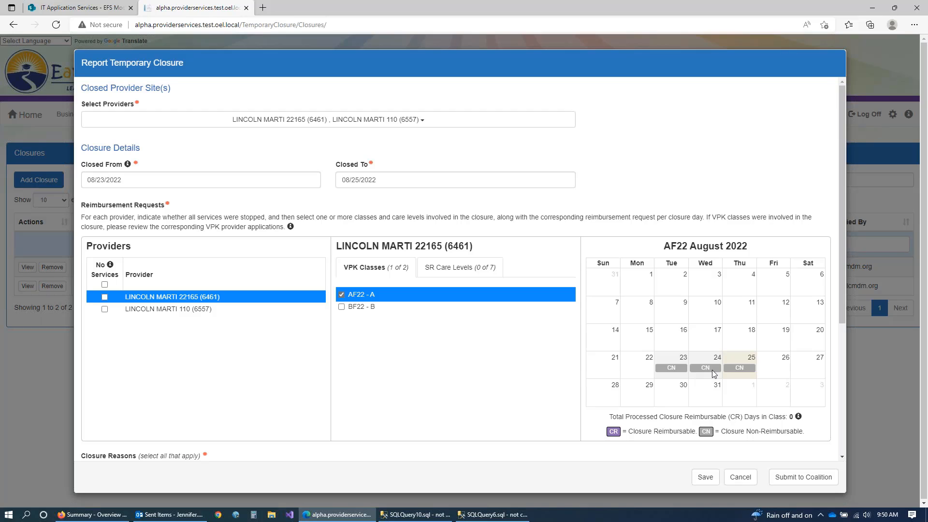
pyautogui.click(679, 371)
pyautogui.click(704, 372)
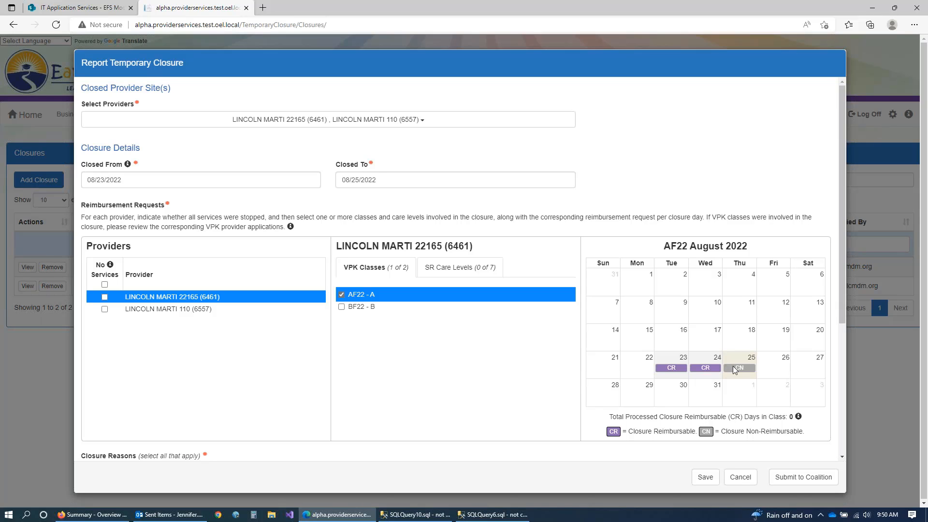
pyautogui.click(735, 369)
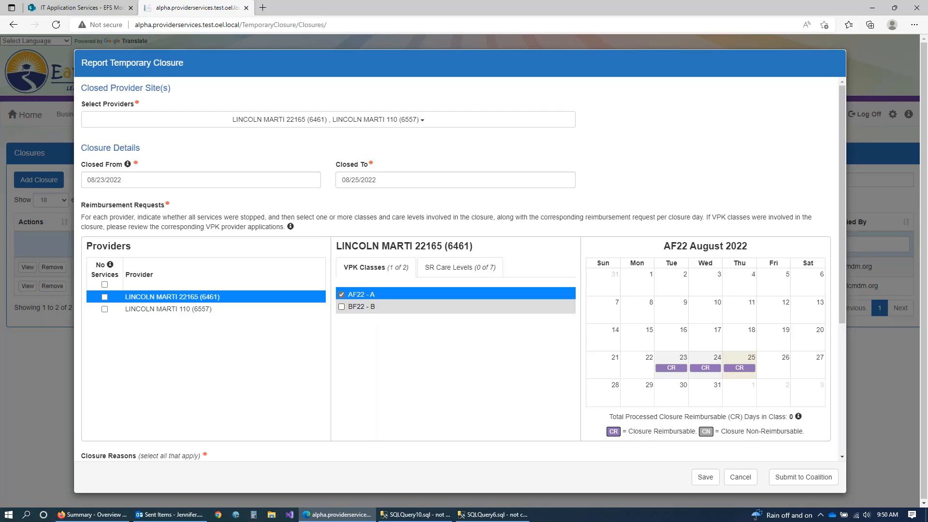
# Step: Check BF22 - B, agree to make up missed hours, leaving August 23–25 Non-Reimbursable
pyautogui.click(411, 307)
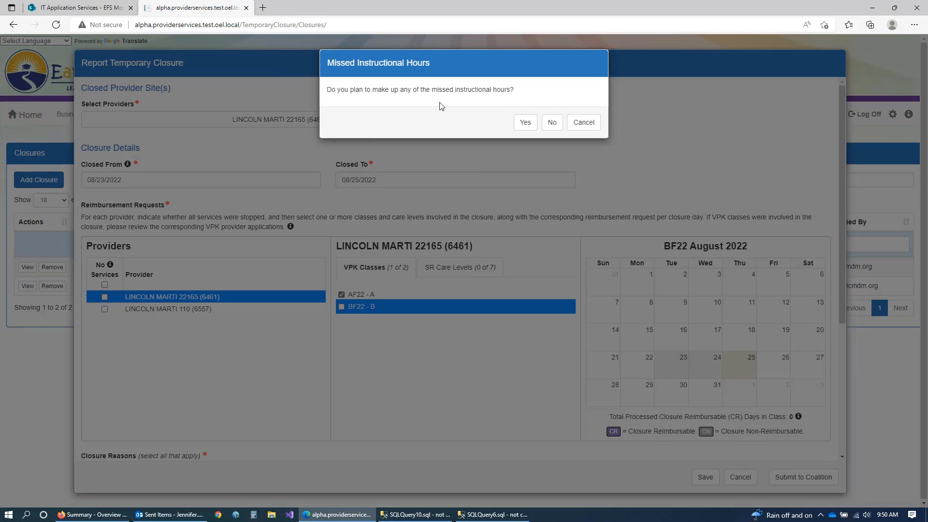
pyautogui.click(526, 124)
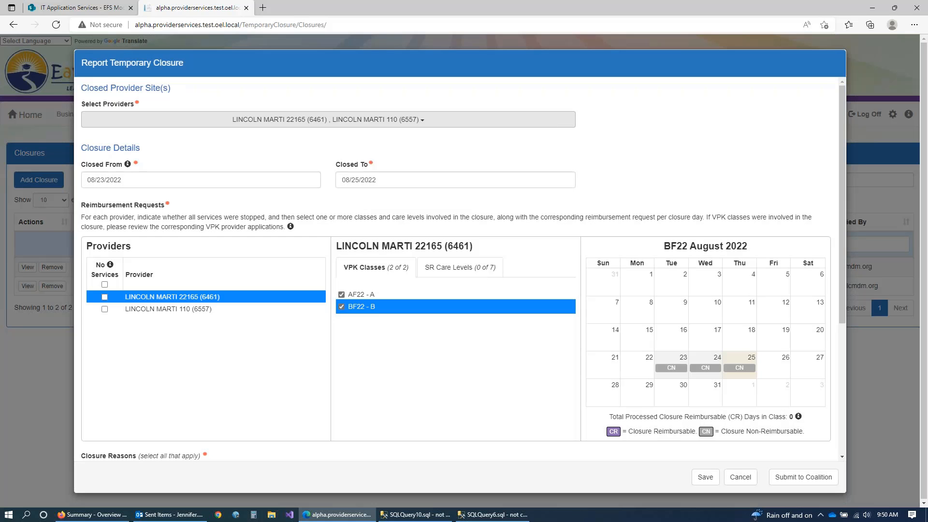
pyautogui.click(678, 370)
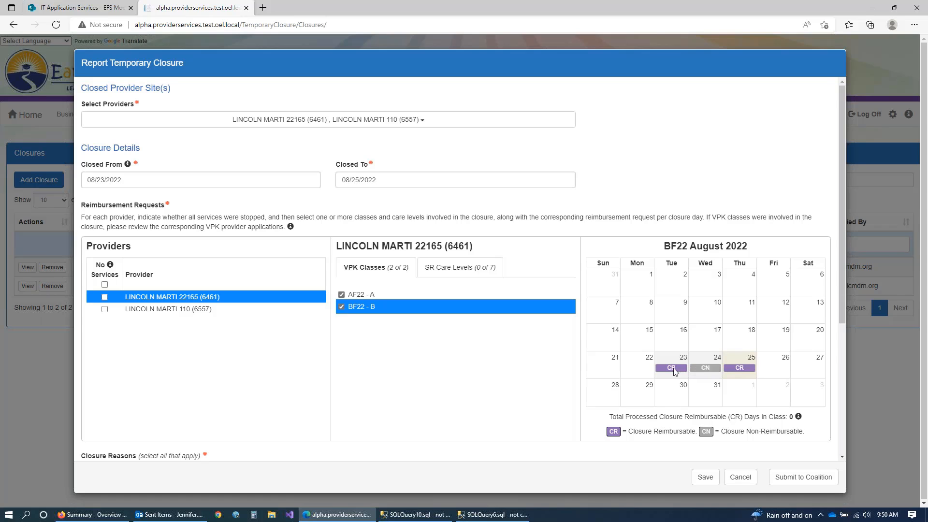
pyautogui.click(738, 368)
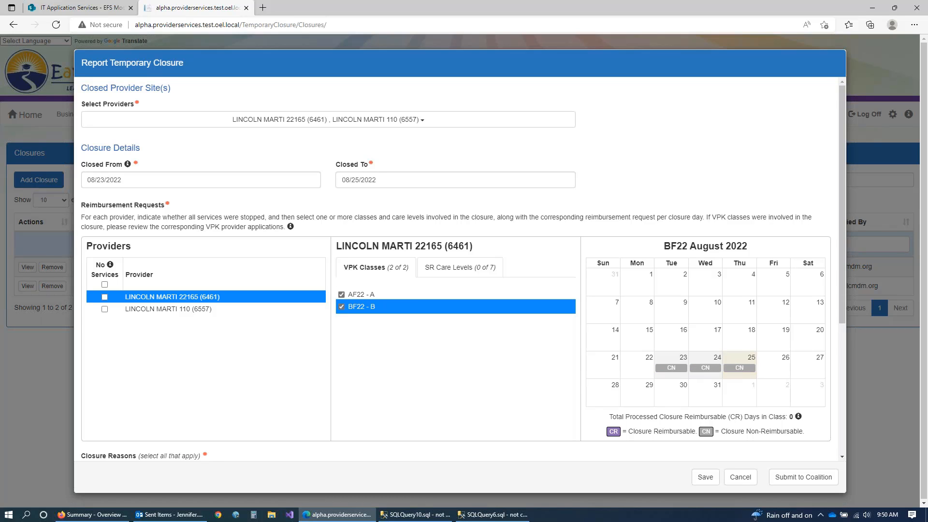
# Step: Check SCH - In School and PR5 - 60 < 72 Months care levels for LINCOLN MARTI 22165
pyautogui.click(453, 274)
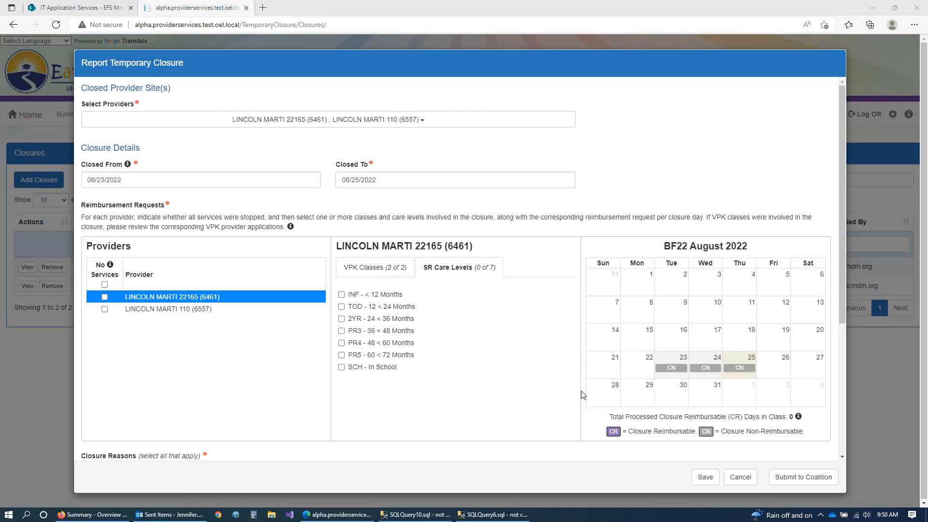
pyautogui.click(341, 368)
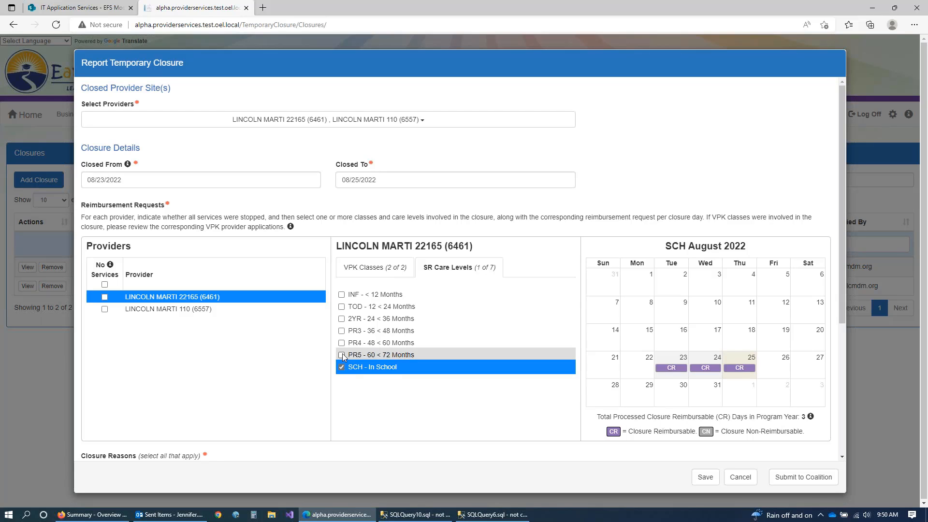
pyautogui.click(342, 355)
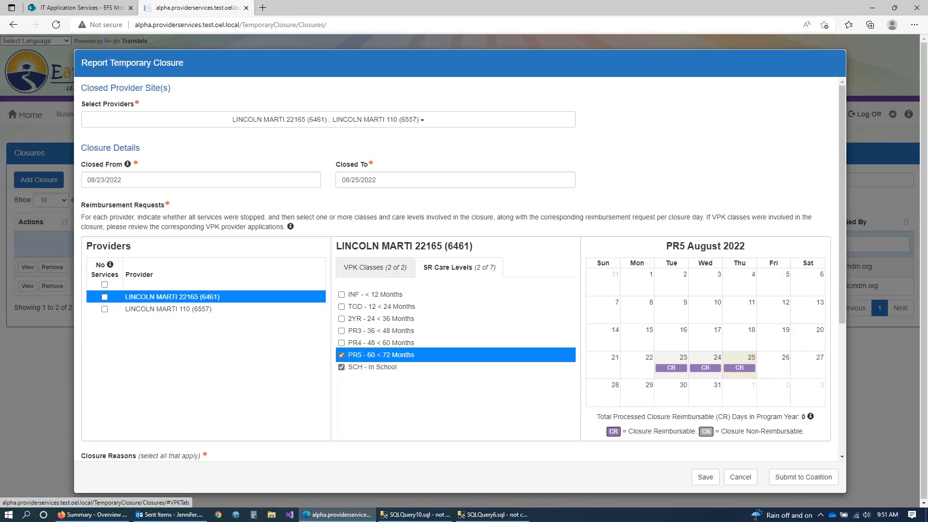
pyautogui.click(384, 273)
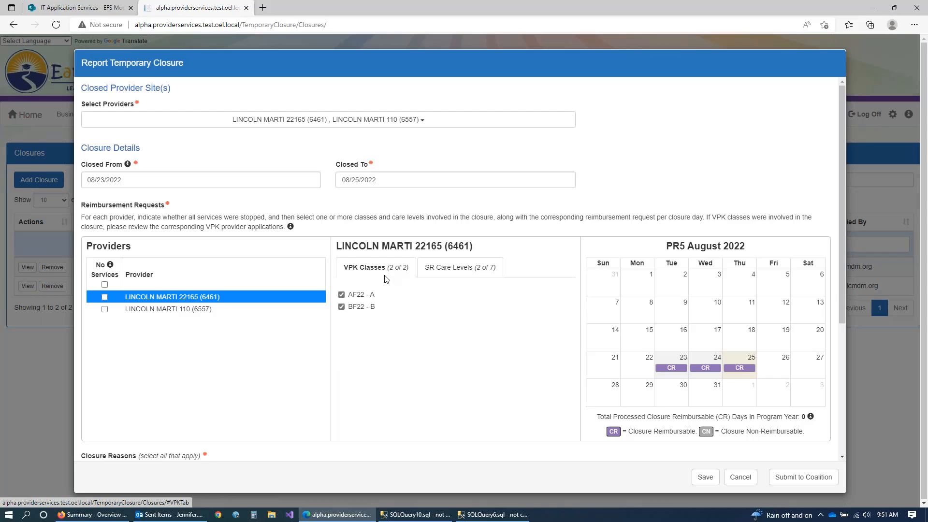
pyautogui.click(469, 274)
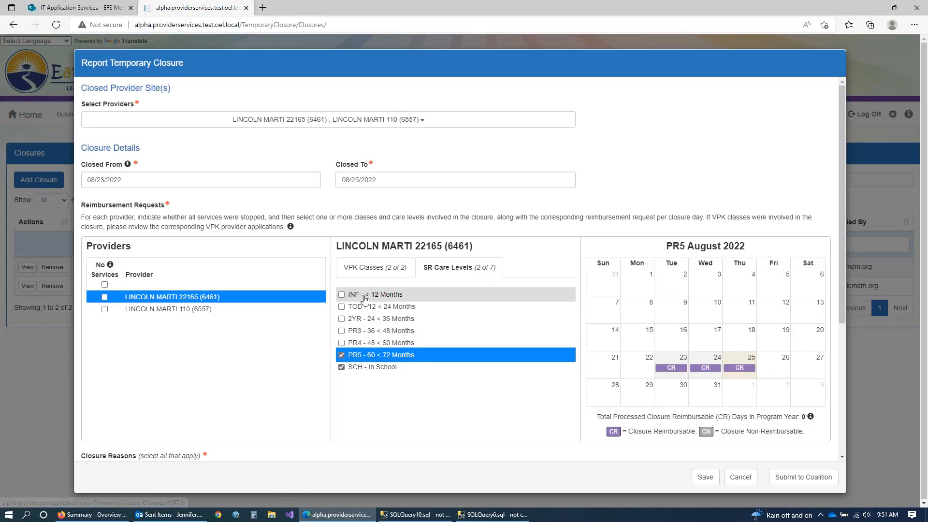
# Step: For LINCOLN MARTI 110, add class AF22 - A without making up missed hours
pyautogui.click(231, 315)
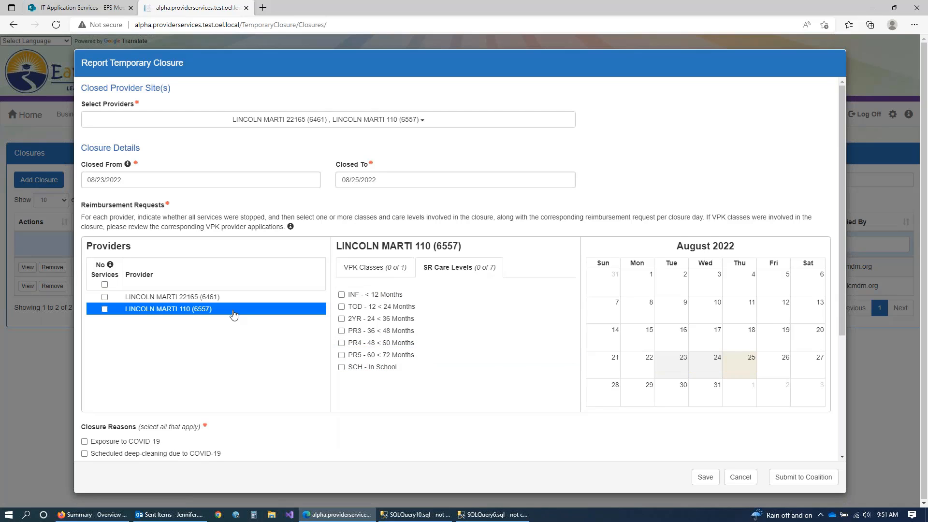
pyautogui.click(379, 272)
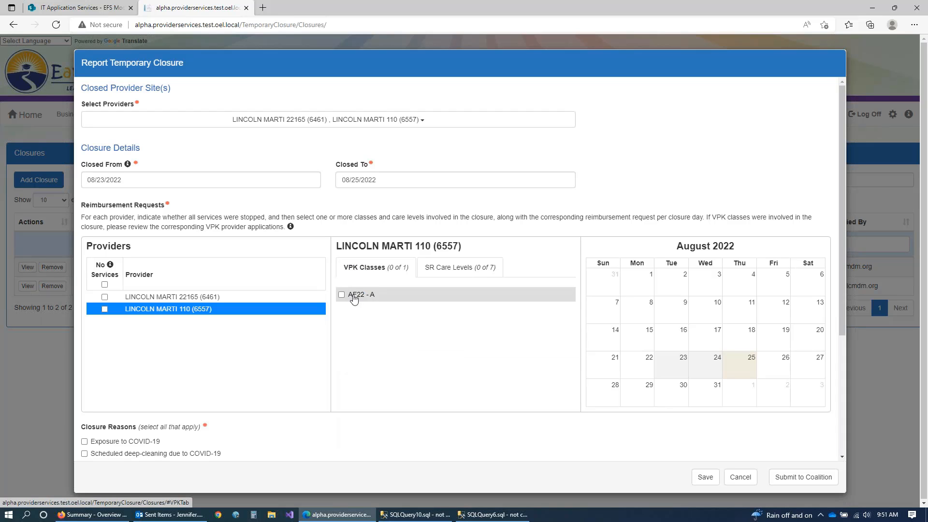
pyautogui.click(362, 295)
pyautogui.click(552, 122)
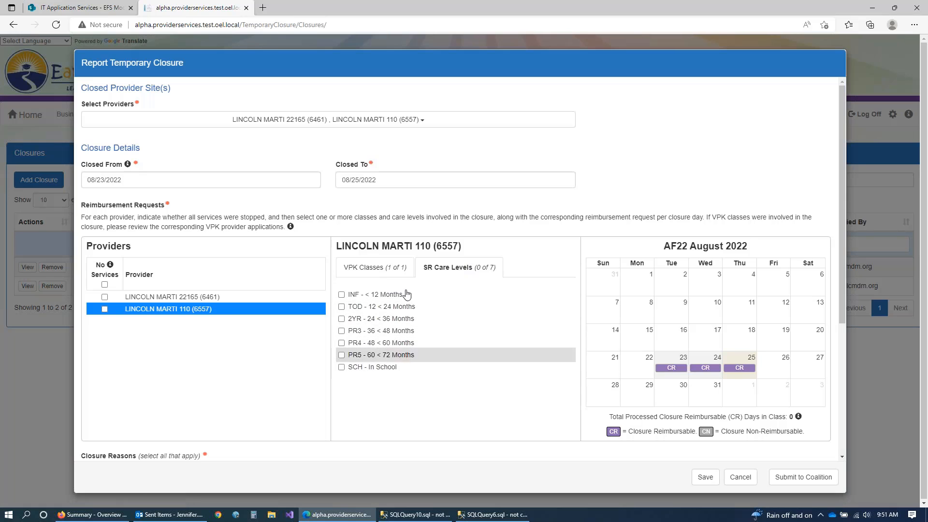
# Step: Add the SCH - In School care level for LINCOLN MARTI 110 and review its VPK class
pyautogui.click(341, 366)
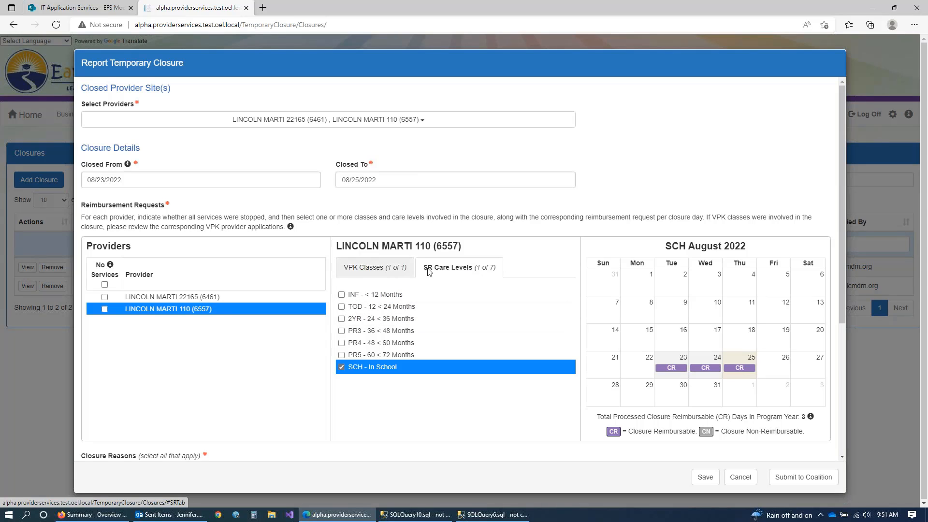
pyautogui.click(382, 271)
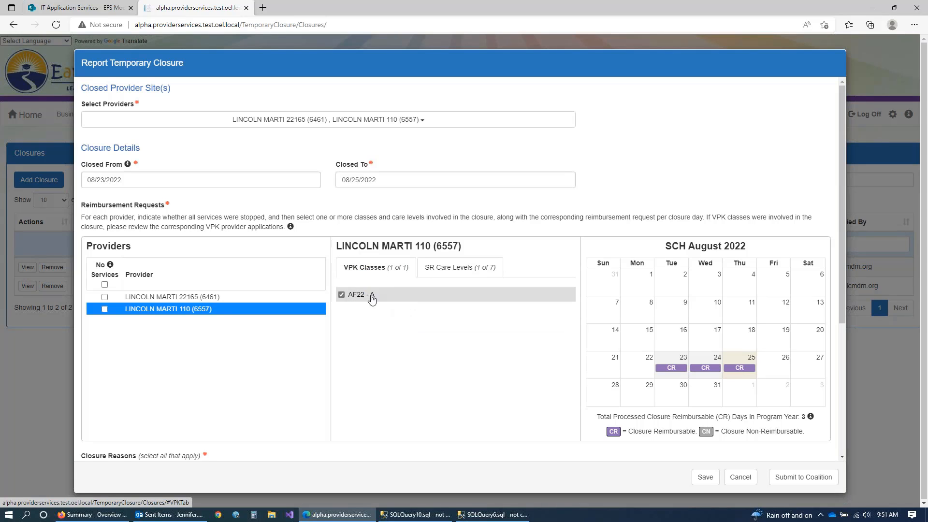
pyautogui.click(436, 270)
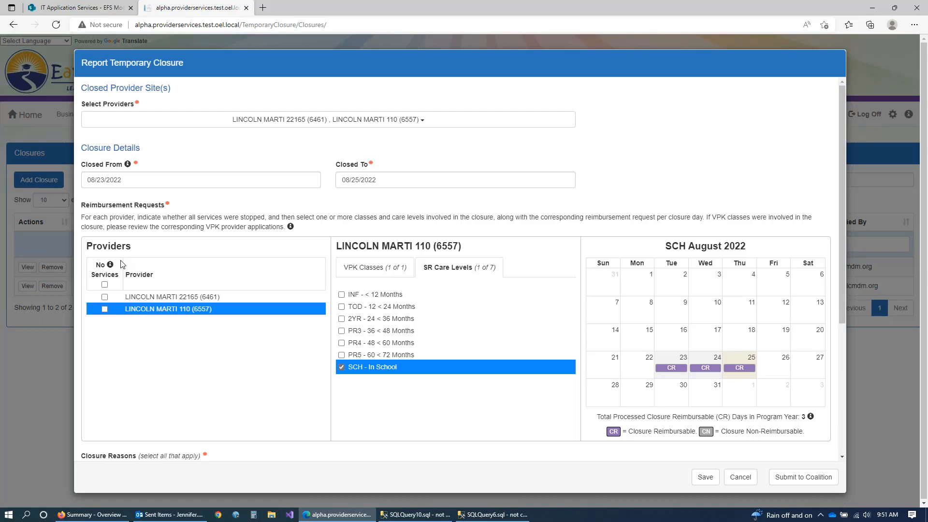
pyautogui.moveTo(111, 267)
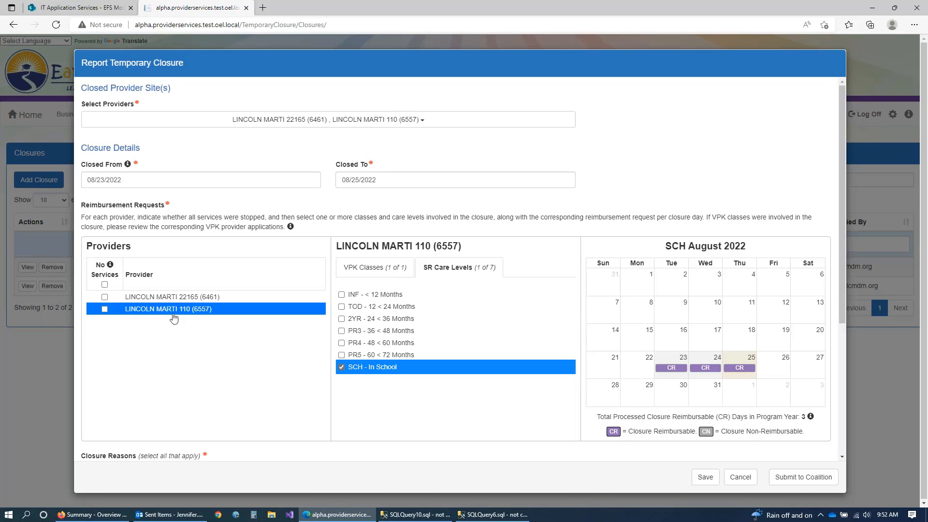
# Step: Mark No Services for all providers, acknowledge the selection notice, and review LINCOLN MARTI 110's selections
pyautogui.click(105, 285)
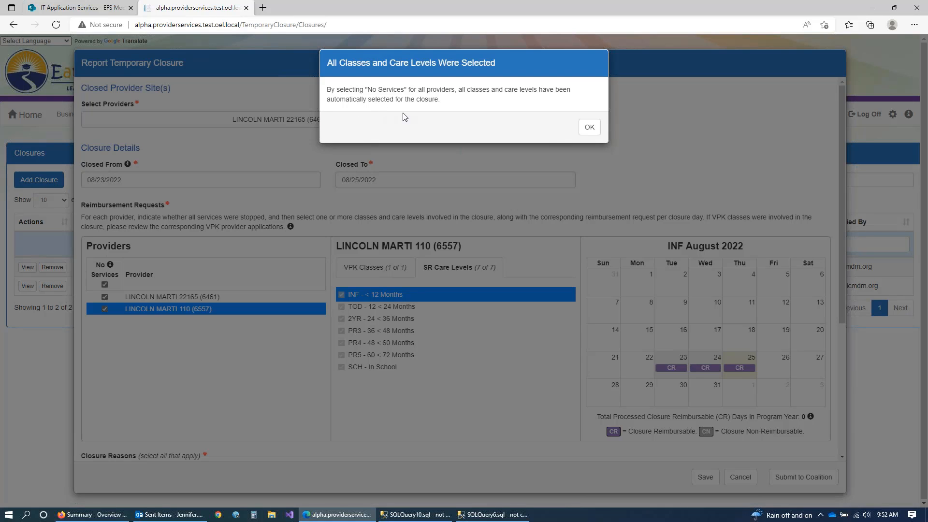
pyautogui.click(589, 128)
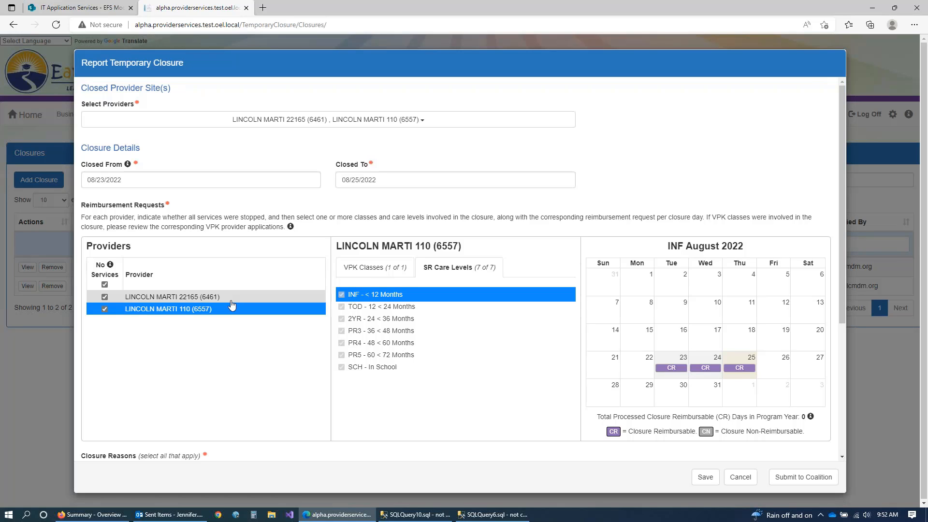
pyautogui.click(372, 273)
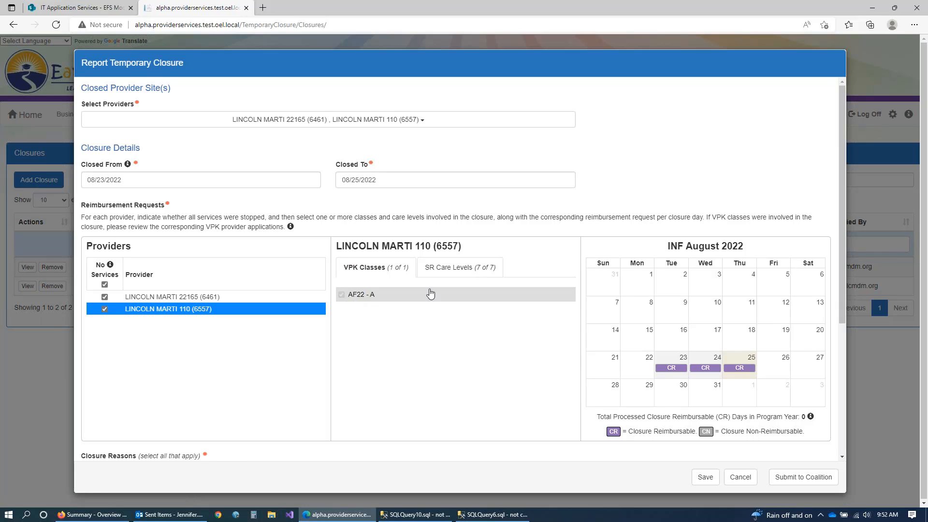
pyautogui.click(459, 267)
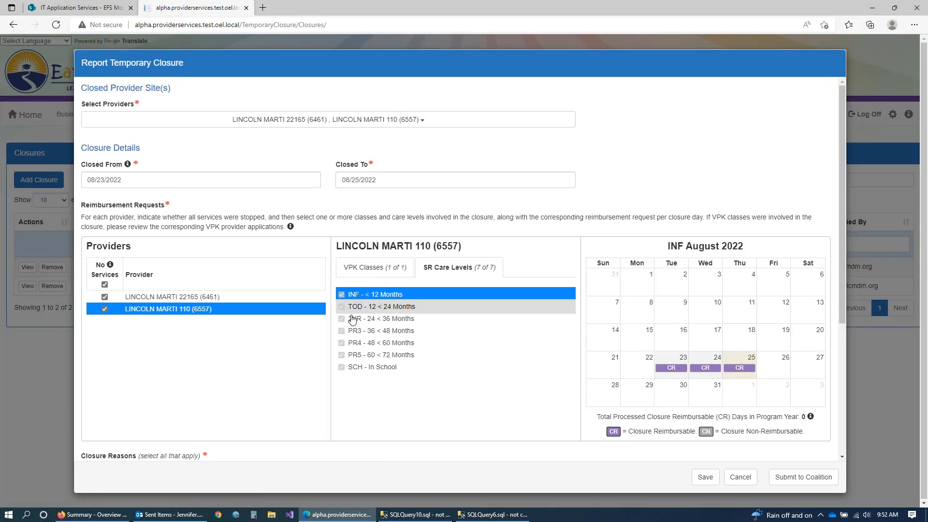
pyautogui.click(373, 269)
pyautogui.click(427, 269)
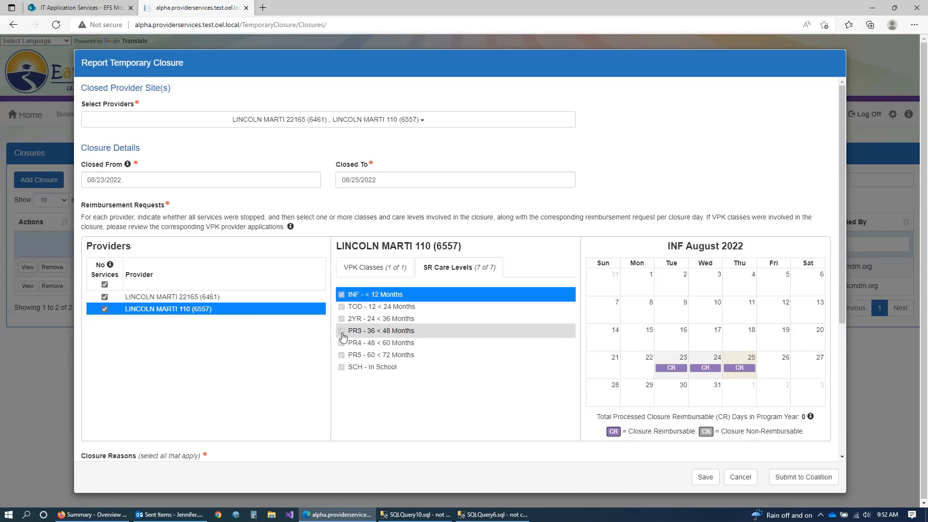
# Step: Review both sites' VPK classes and care levels, then clear the No Services header checkbox
pyautogui.click(370, 276)
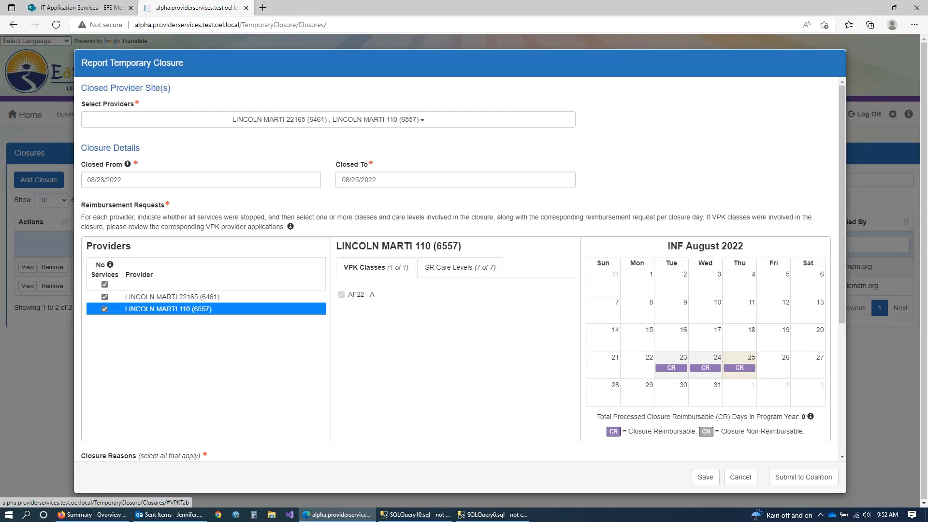
pyautogui.click(430, 276)
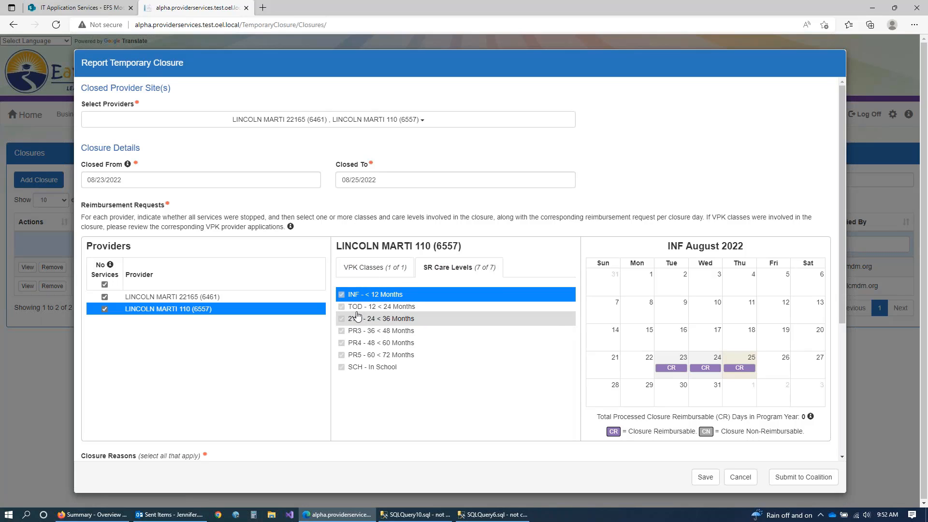
pyautogui.click(249, 299)
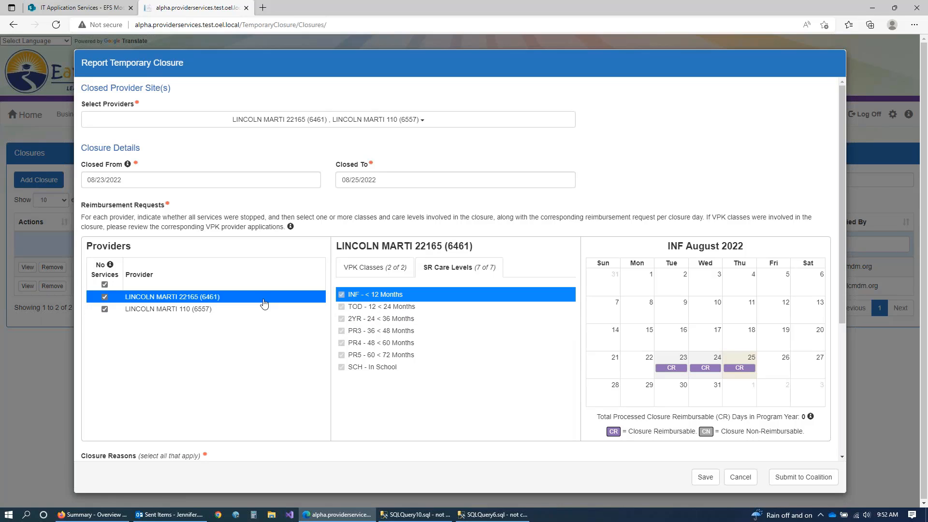
pyautogui.click(370, 277)
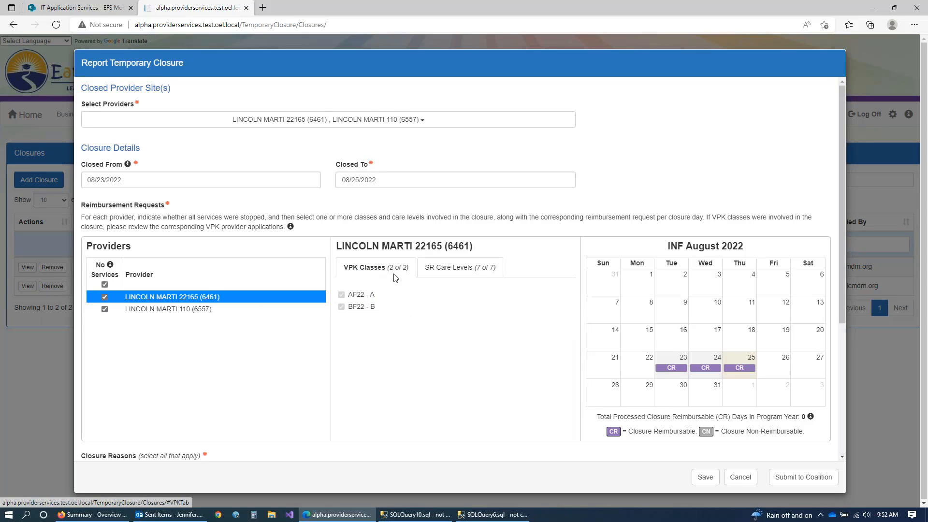
pyautogui.click(433, 276)
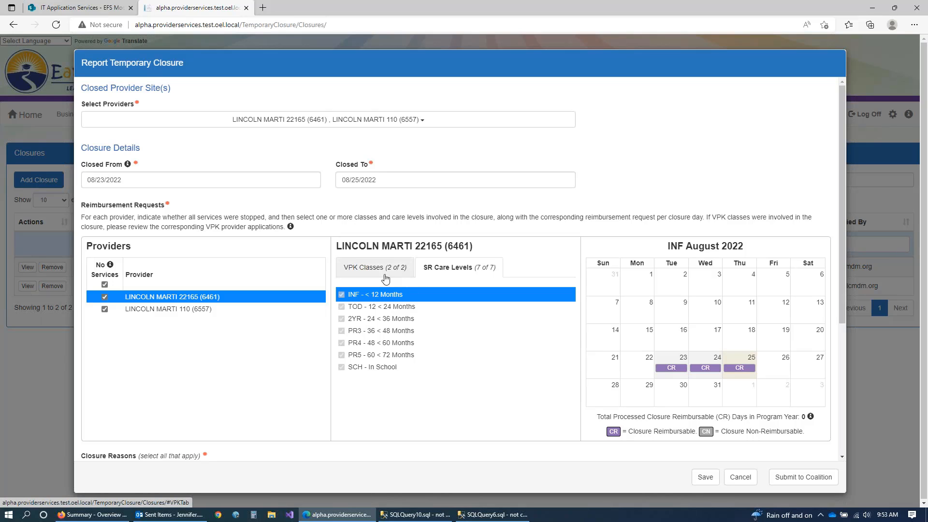
pyautogui.click(104, 284)
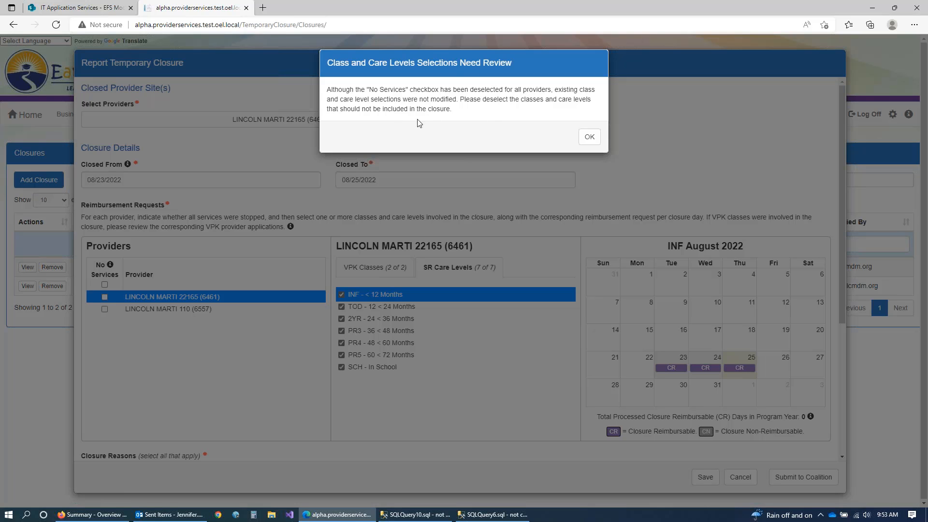
# Step: Dismiss the review notice and uncheck PR4 and PR3 from LINCOLN MARTI 22165's SR care levels
pyautogui.click(590, 136)
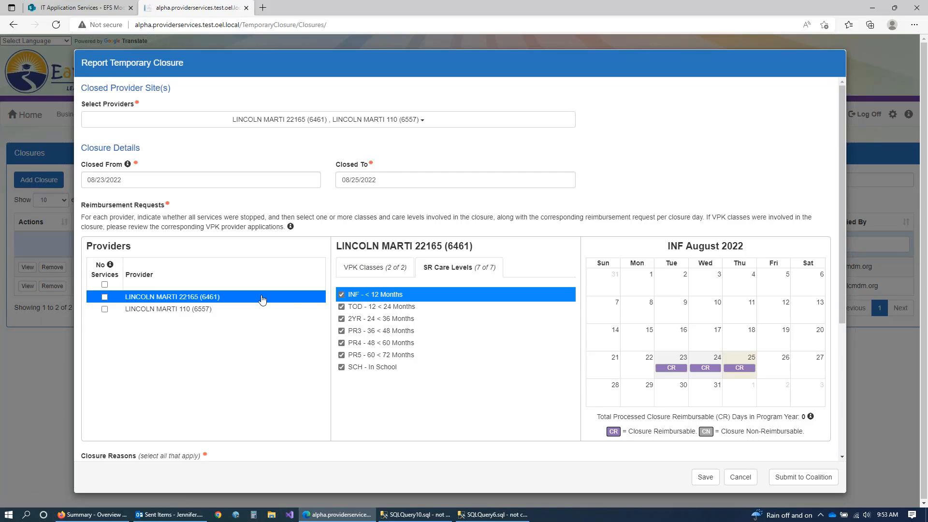
pyautogui.click(364, 278)
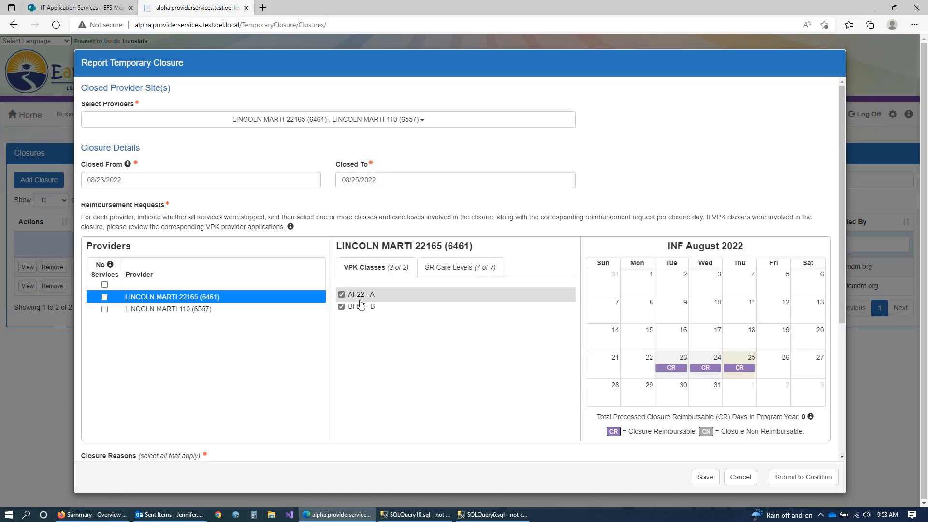
pyautogui.click(442, 271)
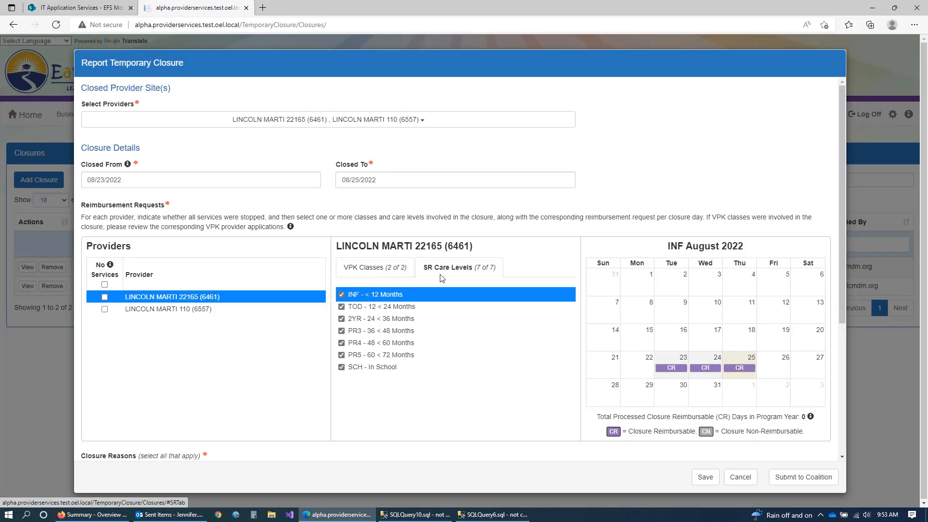
pyautogui.click(342, 343)
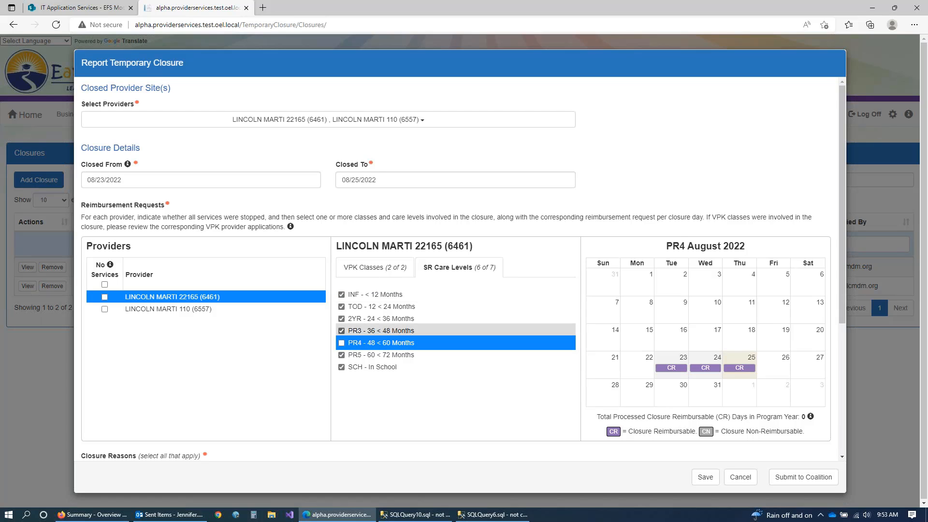
pyautogui.click(341, 331)
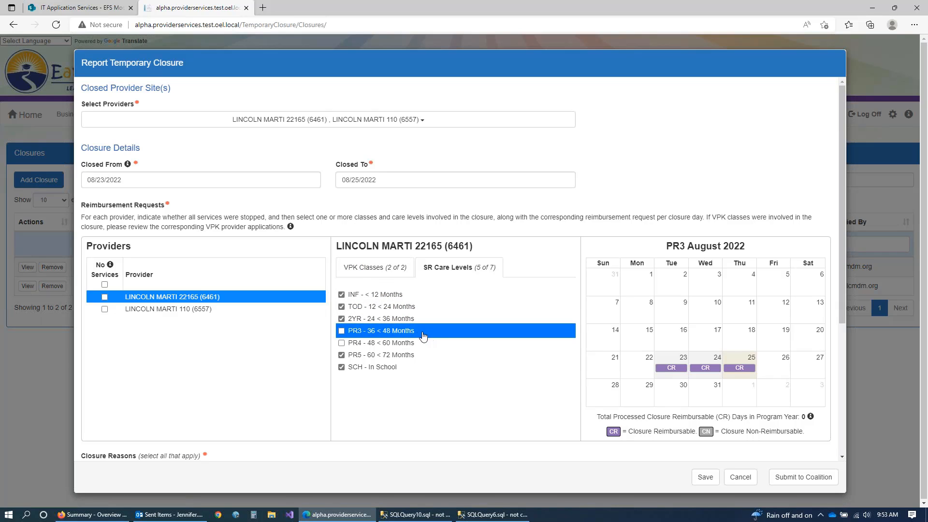
# Step: Toggle No Services off for LINCOLN MARTI 22165, uncheck PR3, and show LINCOLN MARTI 110
pyautogui.click(105, 298)
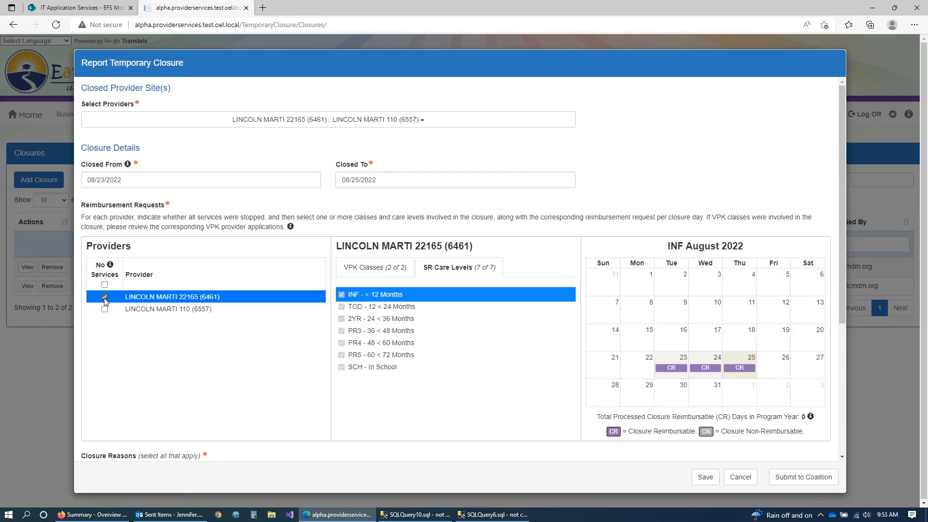
pyautogui.click(105, 298)
pyautogui.click(342, 331)
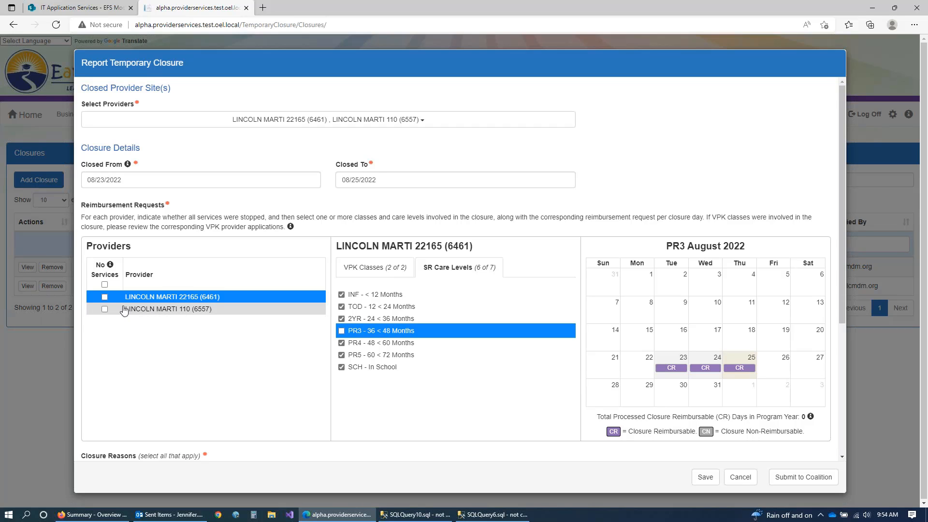
pyautogui.click(146, 311)
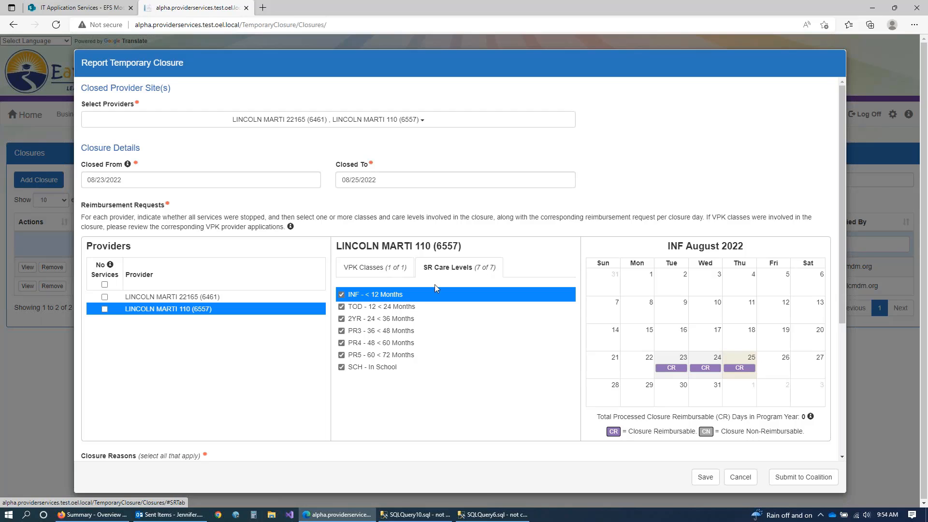
# Step: Uncheck PR3 and PR4 for LINCOLN MARTI 110, then compare the AF22 - A and BF22 - B VPK calendars
pyautogui.click(342, 332)
pyautogui.click(342, 343)
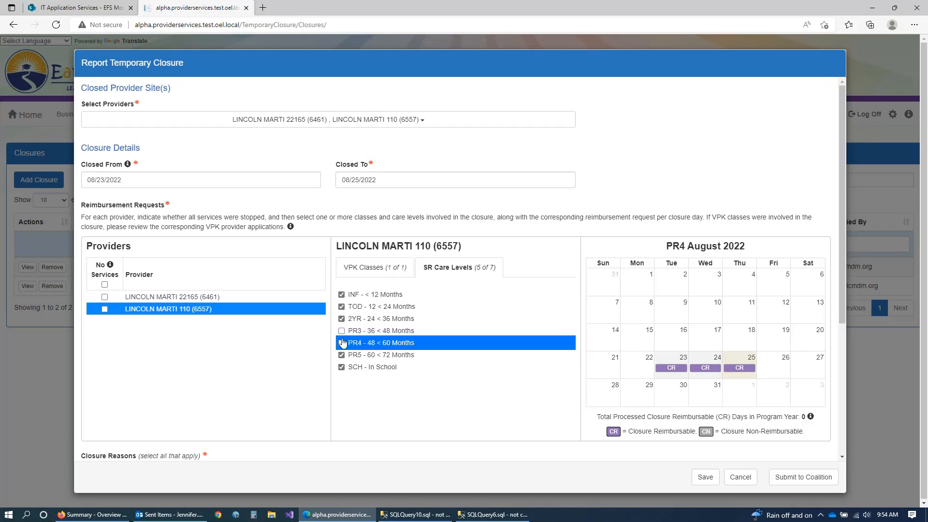
pyautogui.click(377, 279)
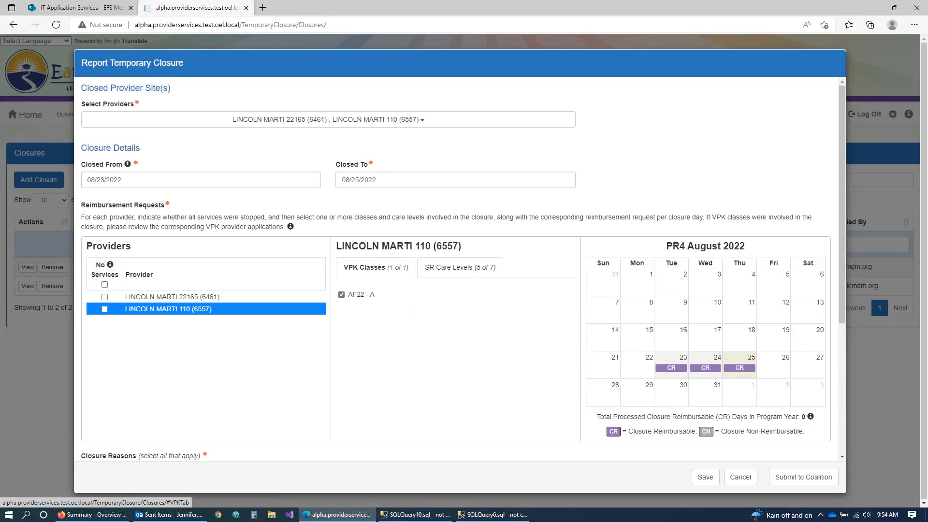
pyautogui.click(413, 299)
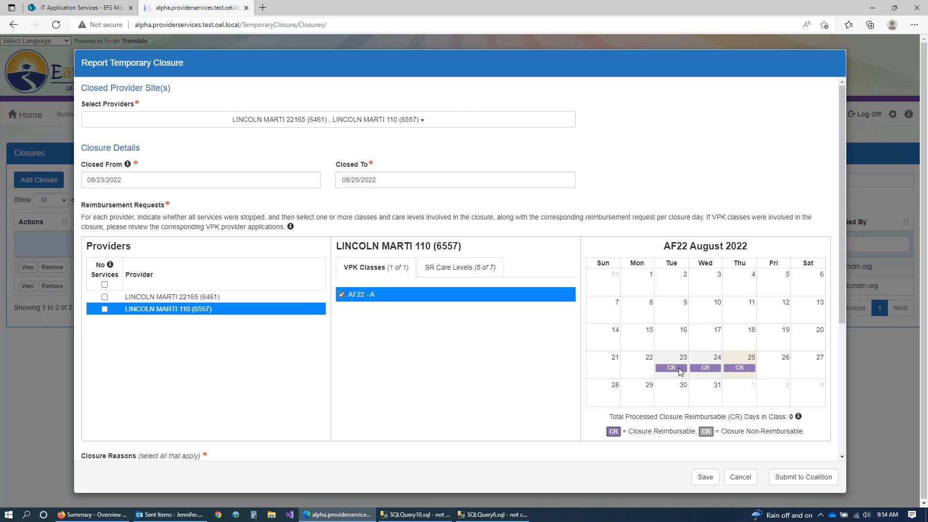
pyautogui.click(255, 300)
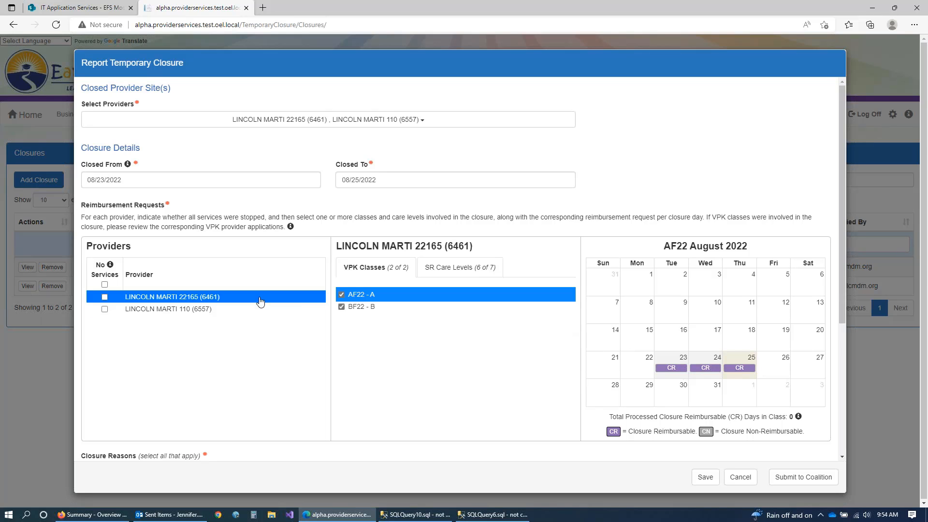
pyautogui.click(474, 307)
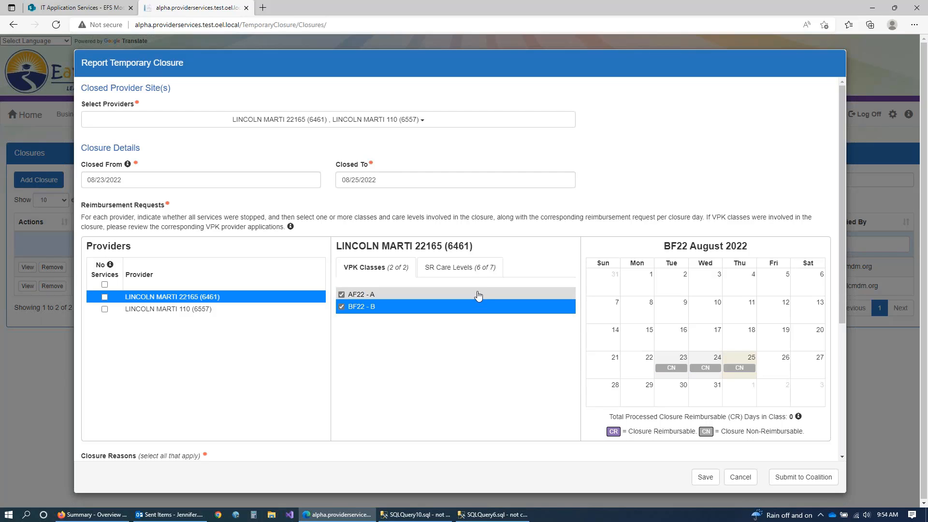
pyautogui.click(479, 295)
pyautogui.click(488, 310)
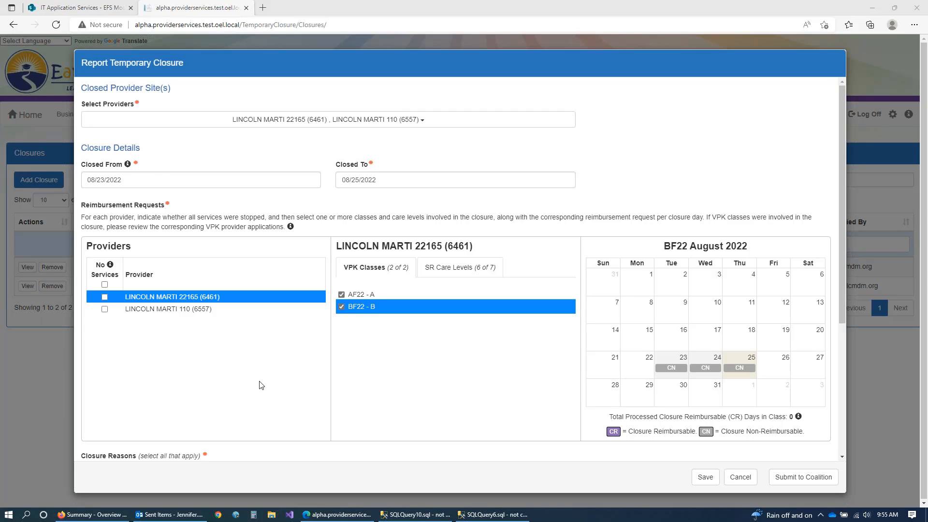
# Step: Select Lack of child attendance as the closure reason and send the report to the coalition
pyautogui.scroll(-2, 261, 384)
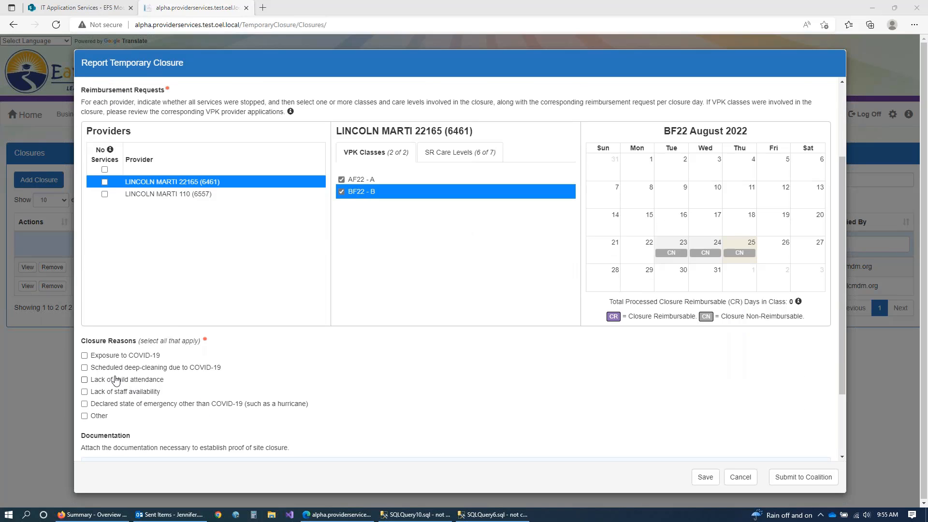
pyautogui.click(85, 380)
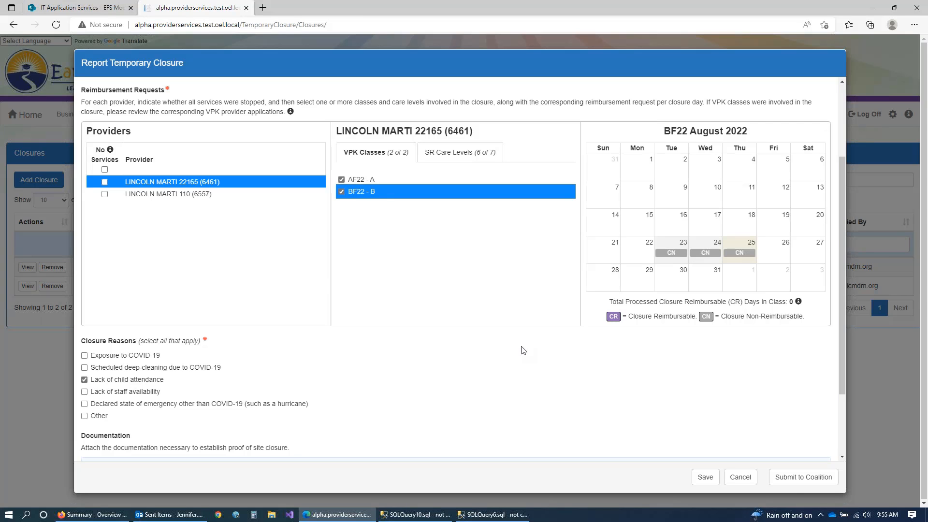
pyautogui.click(798, 479)
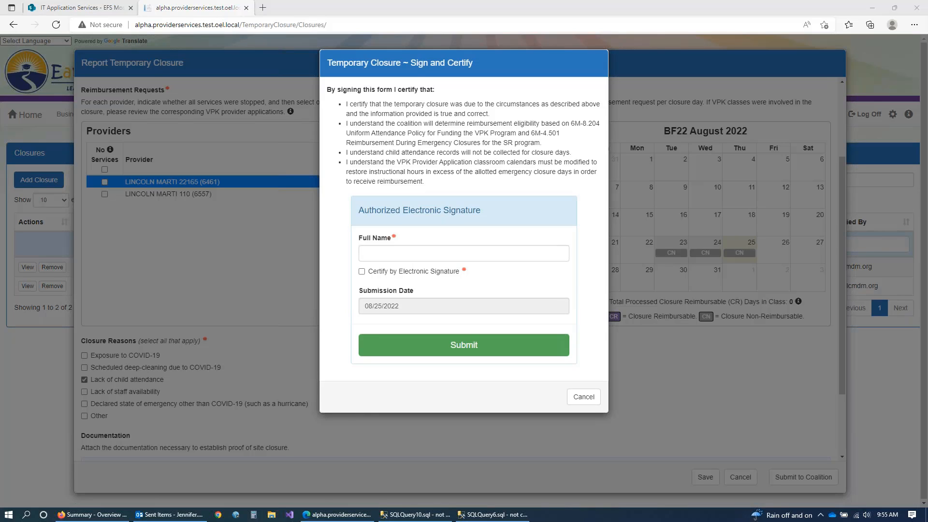
# Step: Enter the signer's full name, certify by electronic signature, and submit the closure
pyautogui.click(369, 255)
pyautogui.click(362, 272)
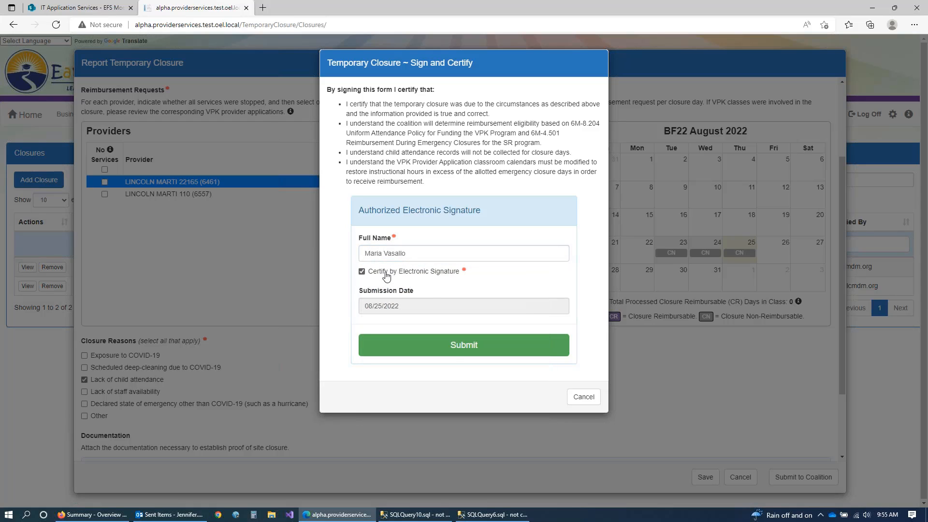
pyautogui.click(461, 350)
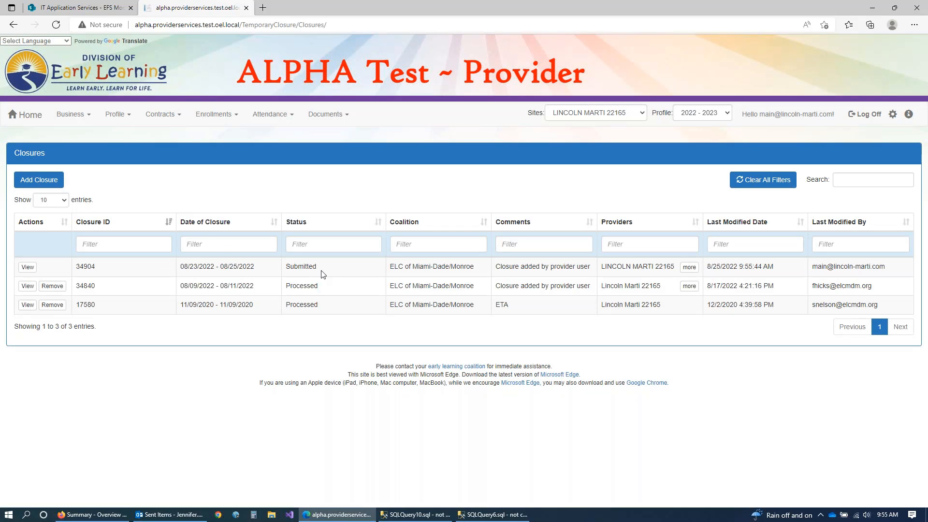
# Step: View the submitted 08/23/2022–08/25/2022 closure and check its VPK classes and SR care levels
pyautogui.click(28, 267)
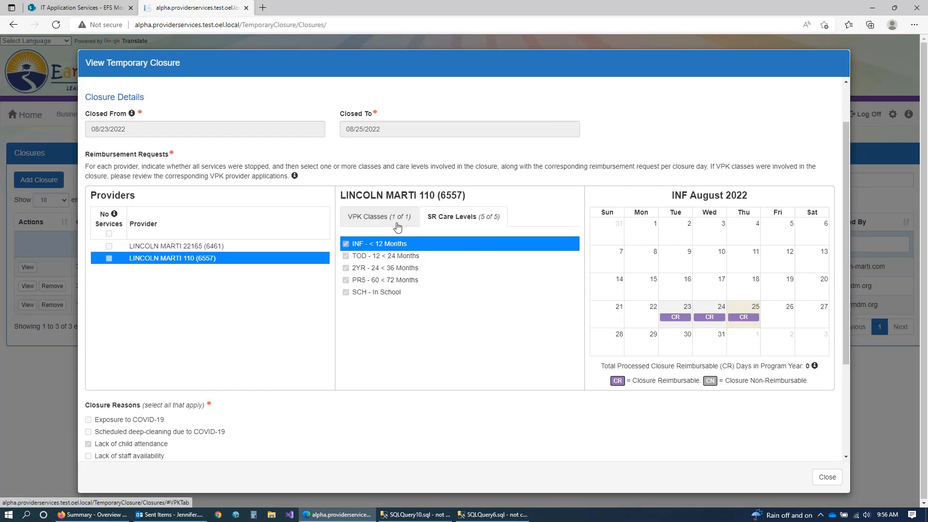
pyautogui.click(397, 227)
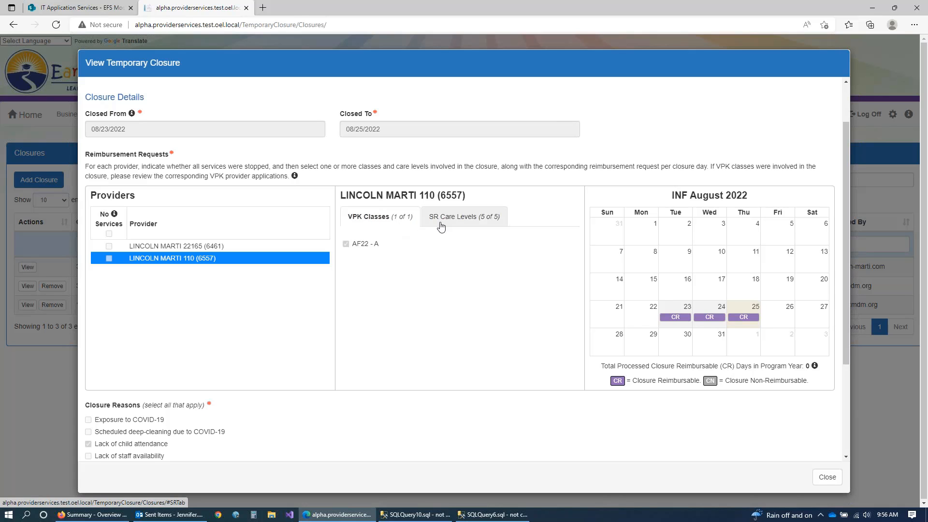
pyautogui.click(450, 216)
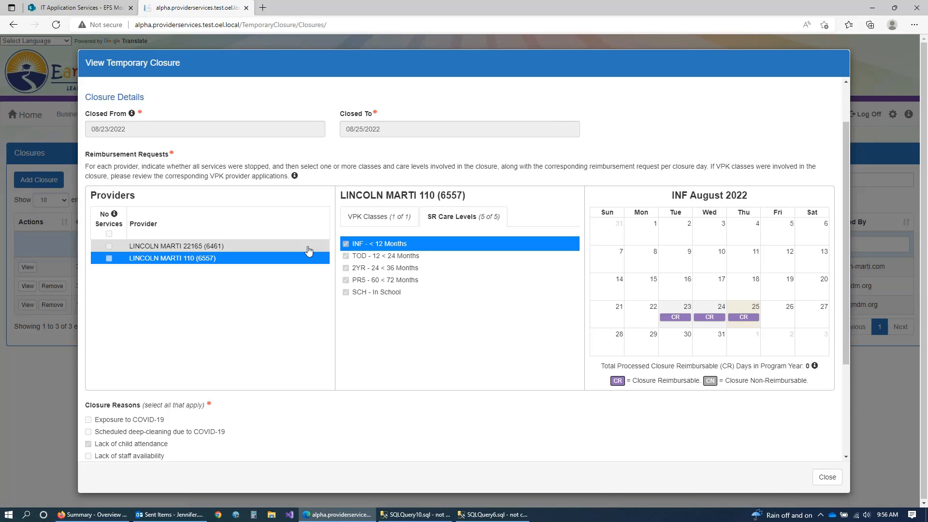